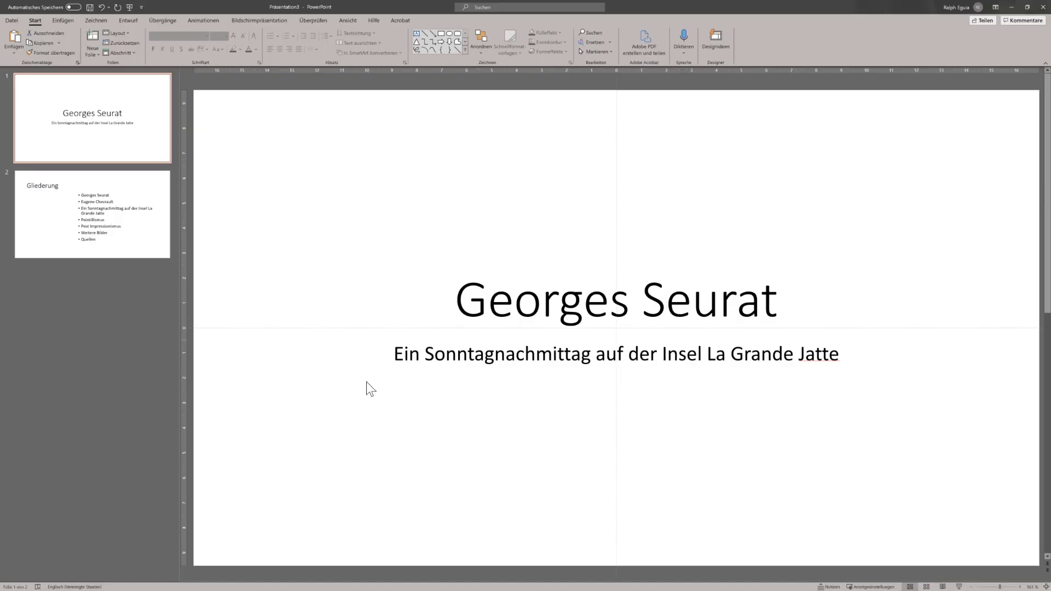
Search the web for 'Georges Seurat' using the title text from the title slide.
left_click(149, 229)
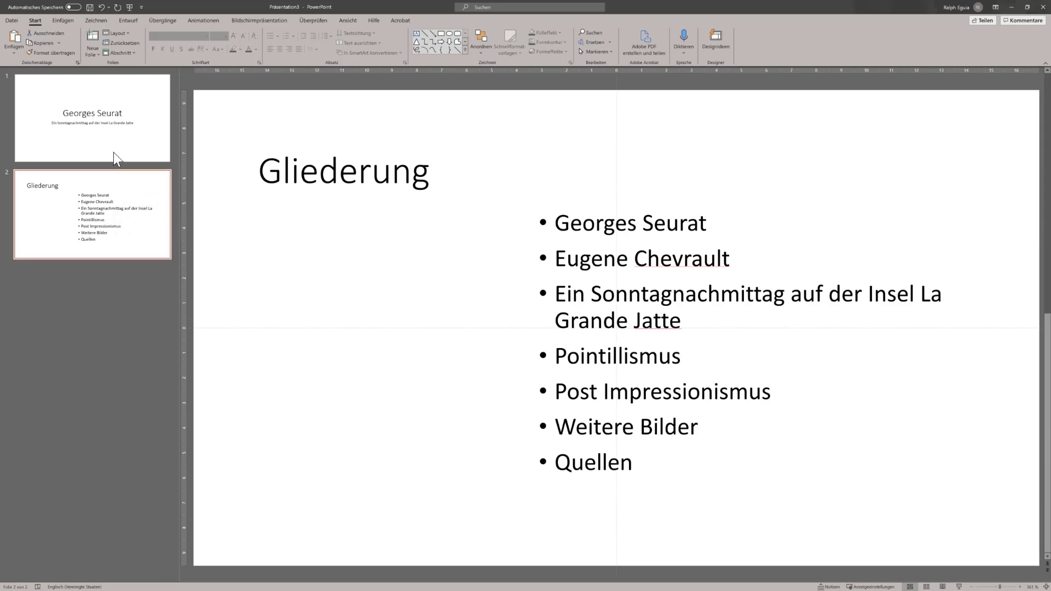
left_click(93, 146)
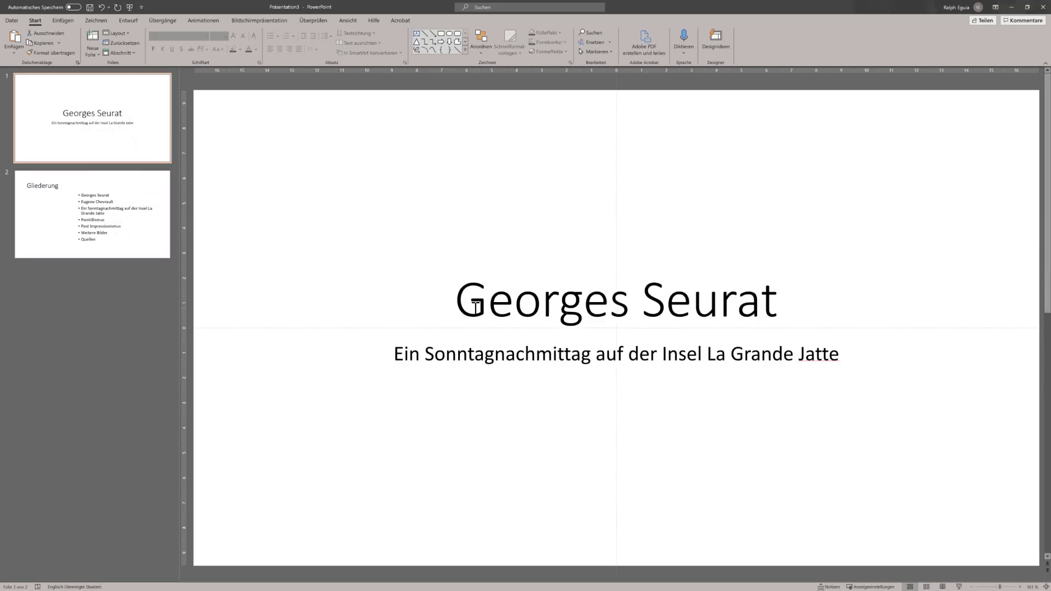
left_click_drag(463, 309, 885, 297)
key("ctrl+c")
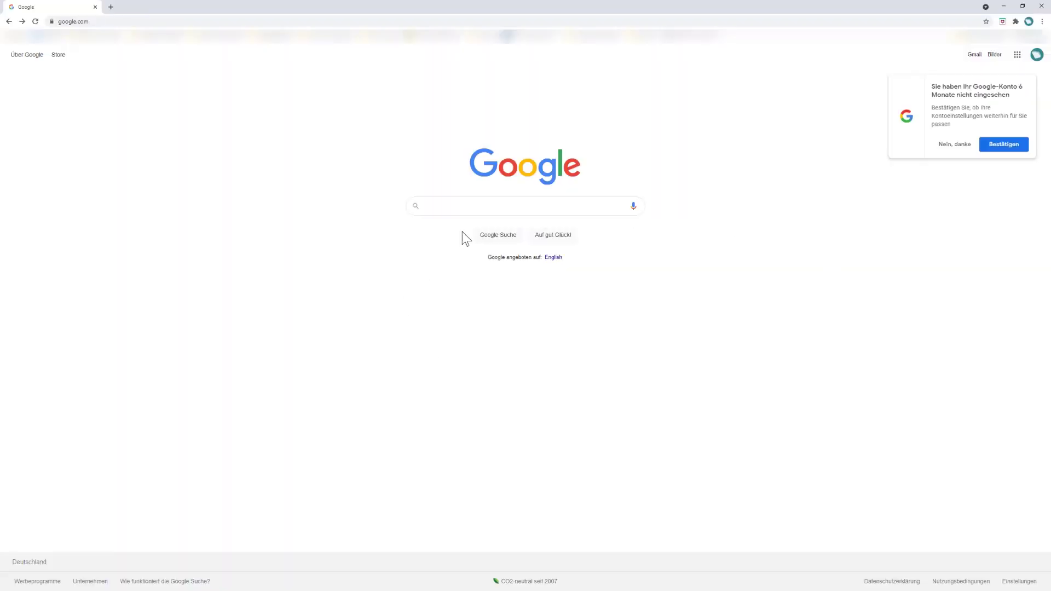
left_click(465, 207)
key("ctrl+v")
key("Return")
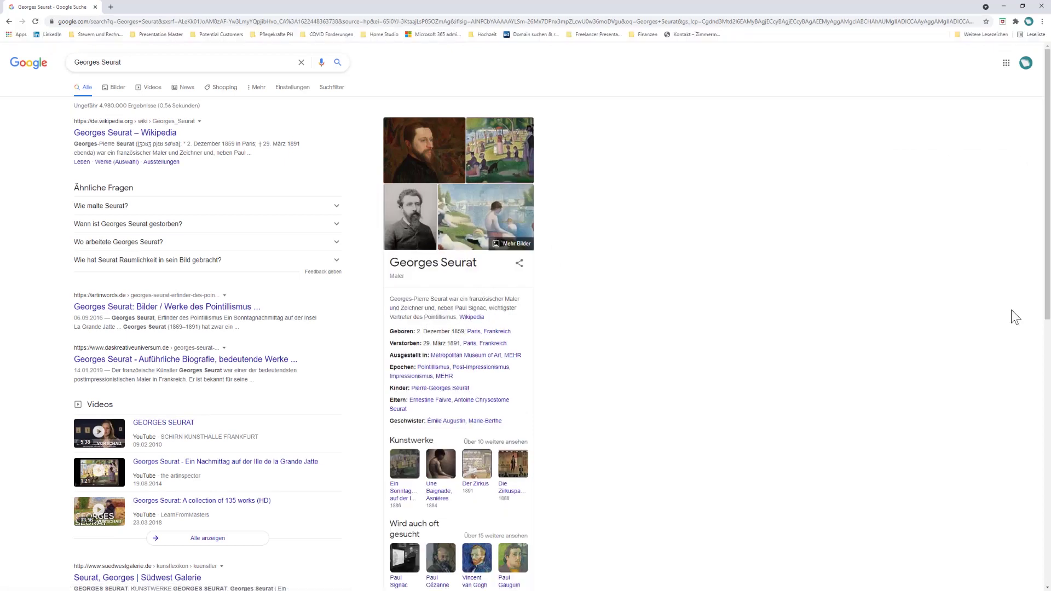
Refine the search to 'georges seurat sonntagnachmittag'.
left_click(148, 64)
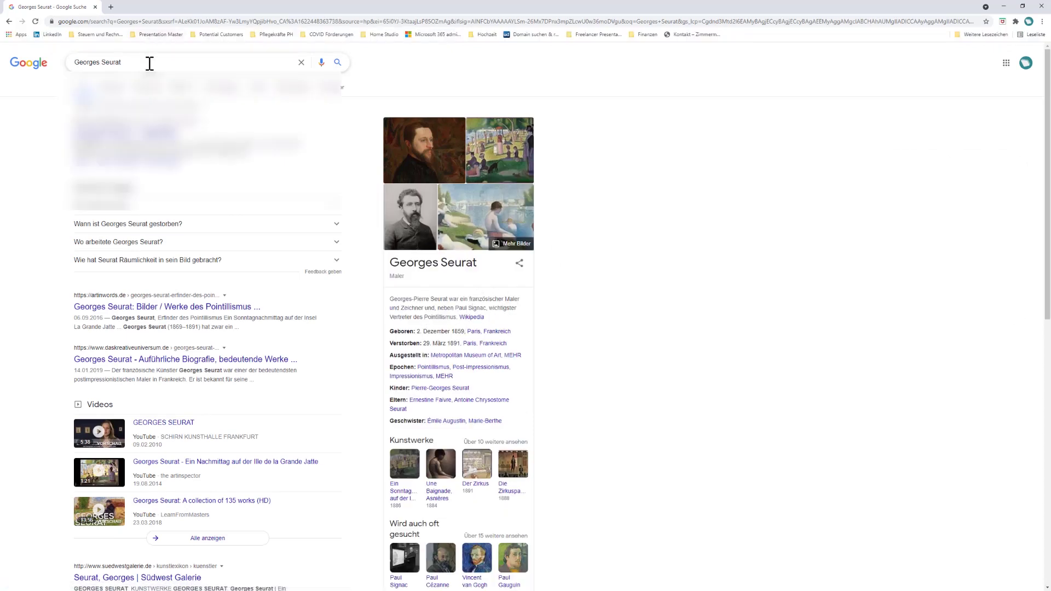
type(" sonn")
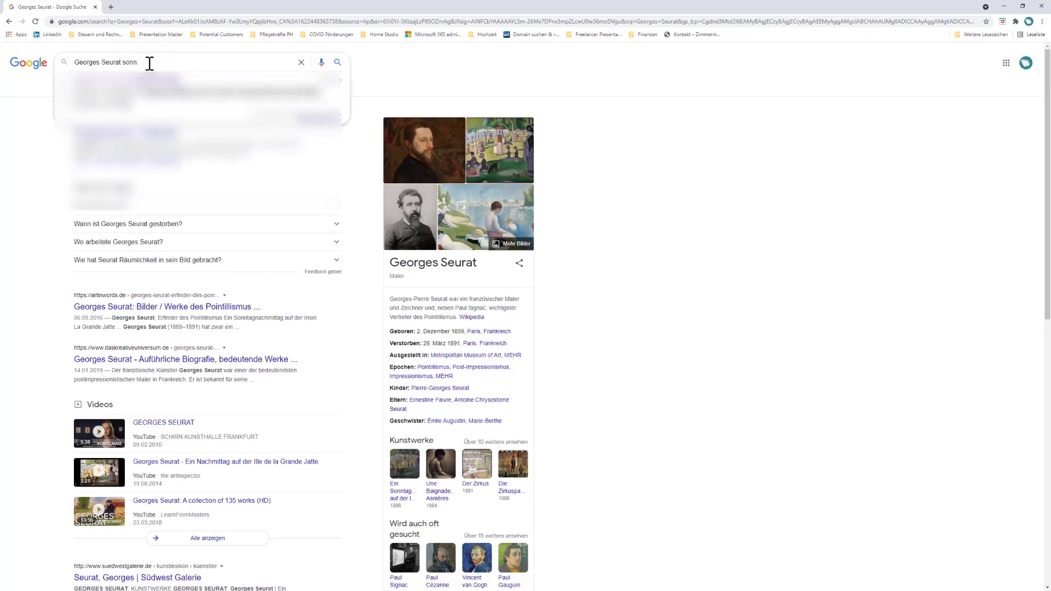
key("Down")
key("Return")
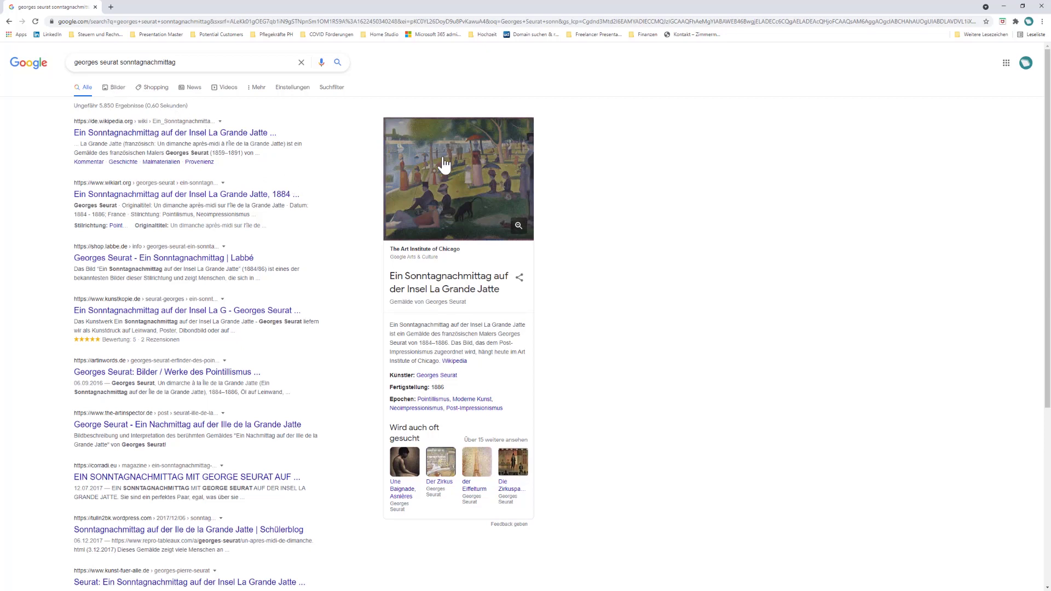
Copy the first painting from the Bilder results with Bild kopieren.
left_click(115, 89)
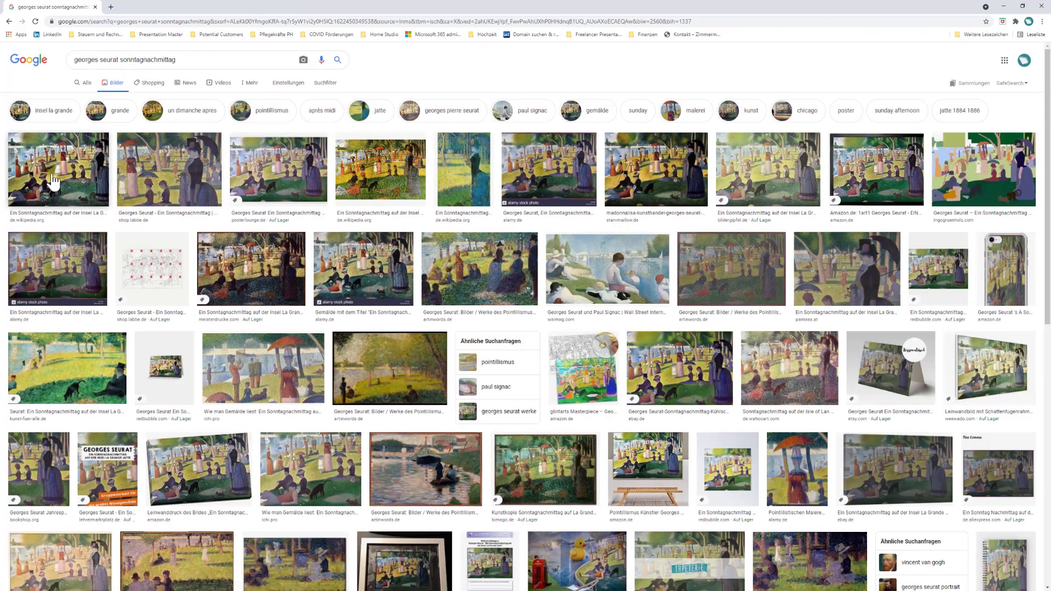
left_click(106, 182)
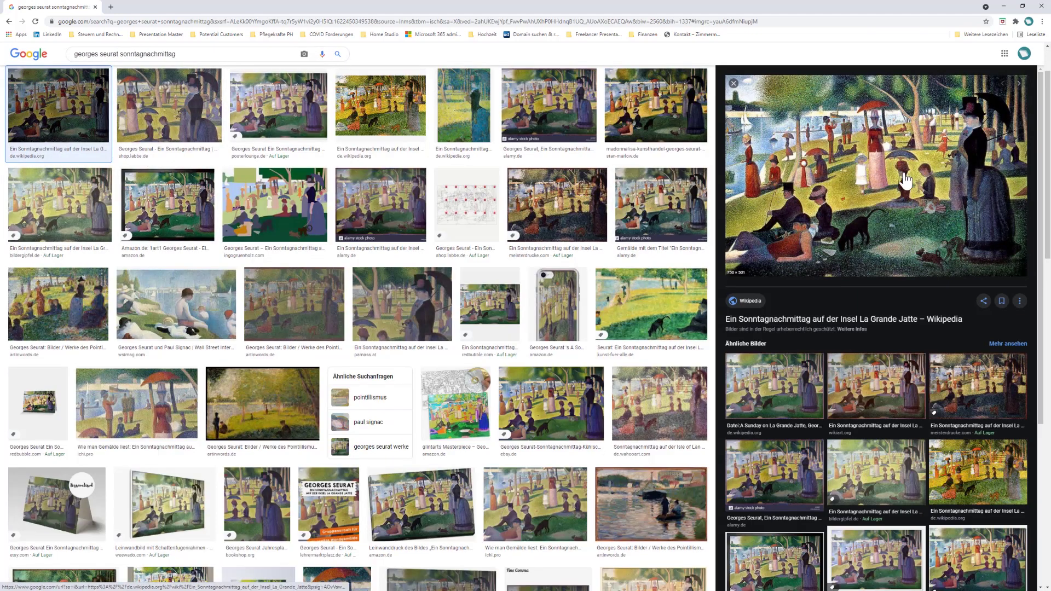
right_click(777, 156)
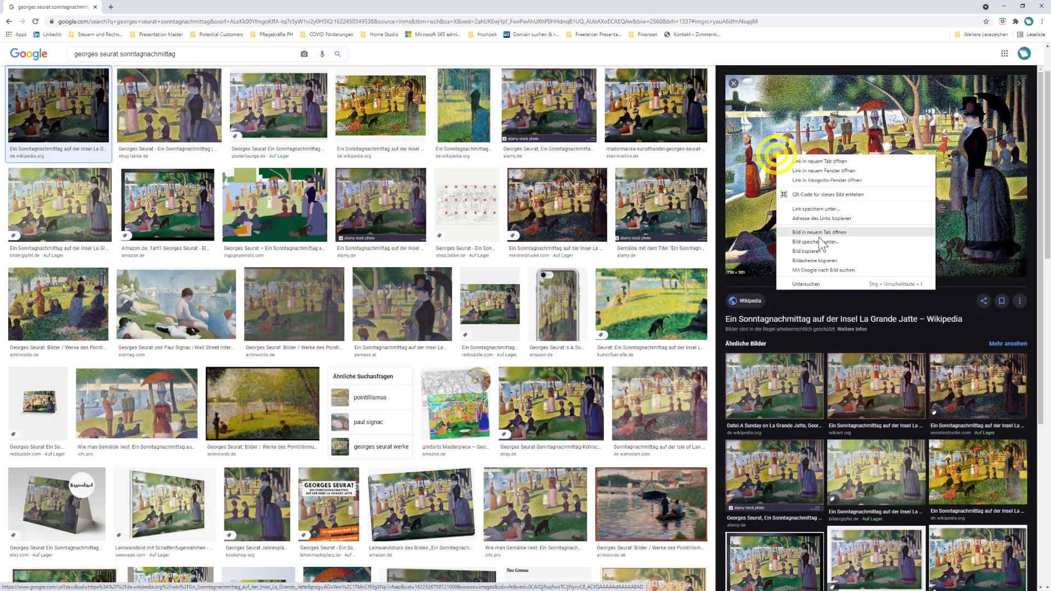
left_click(810, 251)
Paste the painting onto the title slide, enlarge it and move it to the left.
left_click(1004, 6)
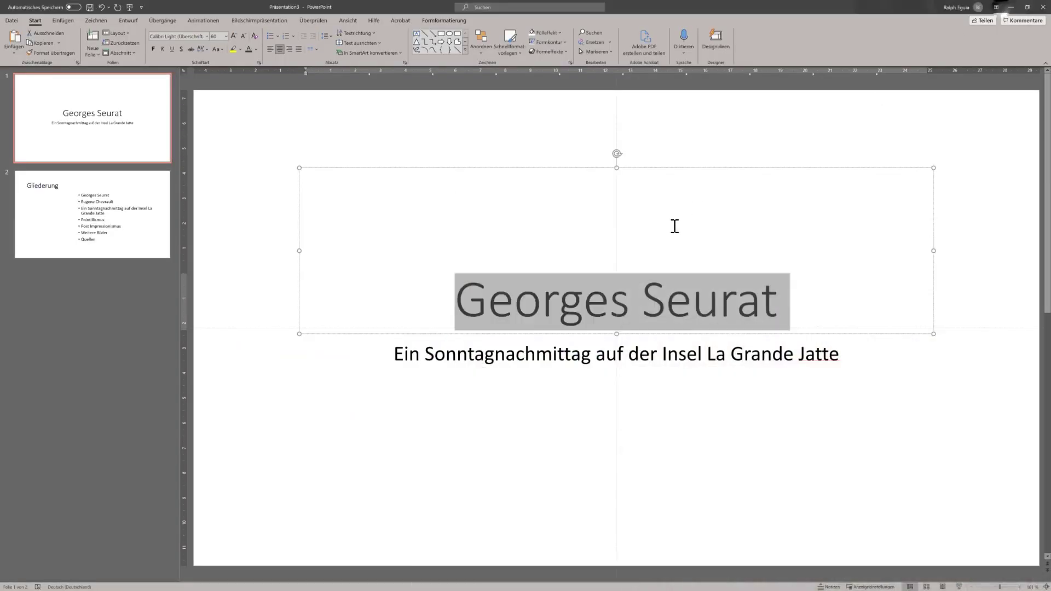
right_click(252, 374)
left_click(284, 396)
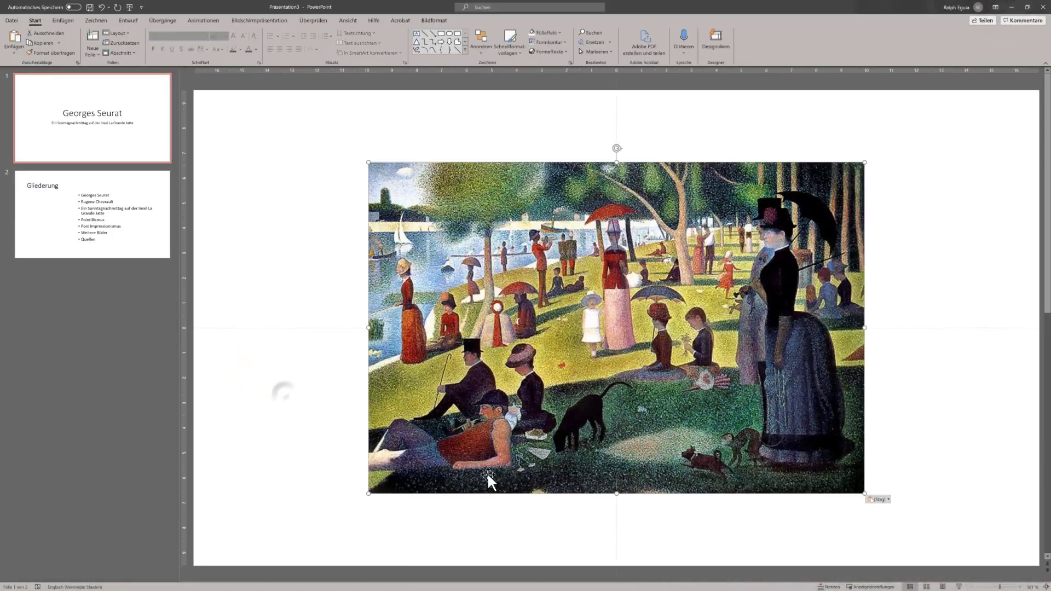
left_click(989, 586)
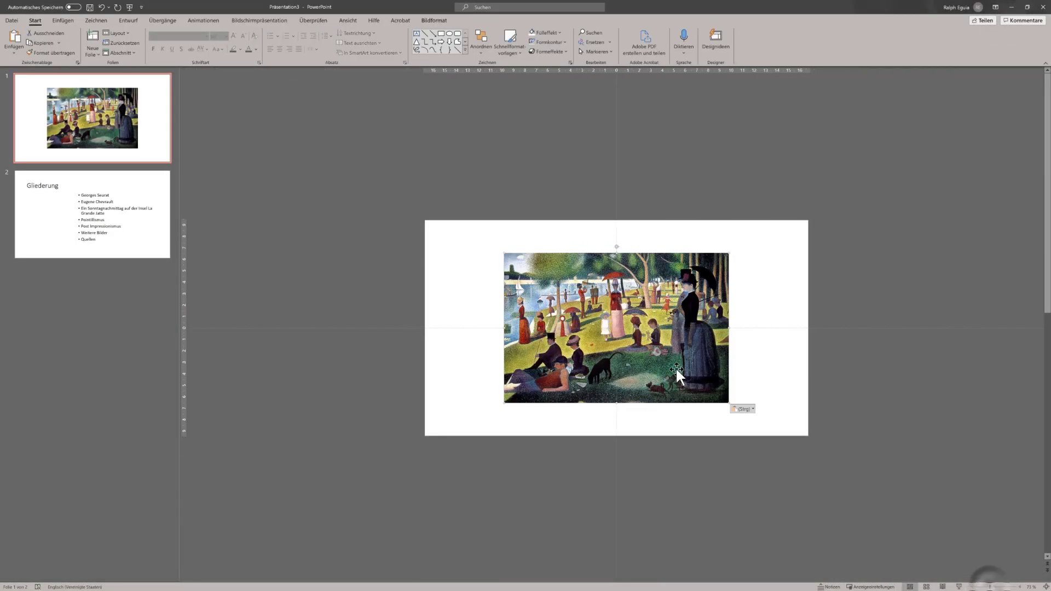
left_click_drag(684, 365, 617, 366)
left_click_drag(661, 403, 693, 424)
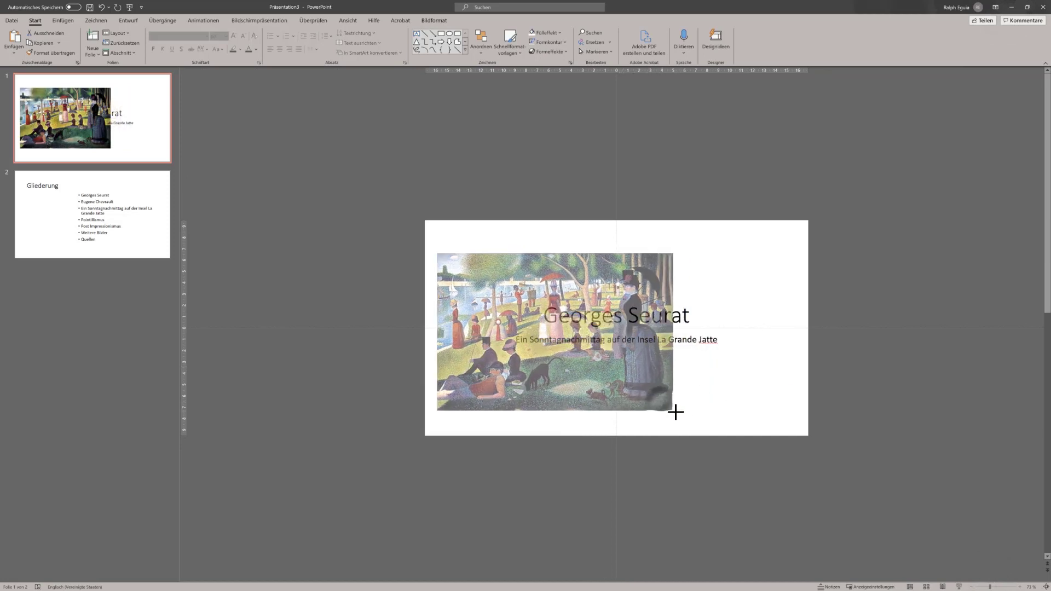
left_click_drag(647, 385, 646, 378)
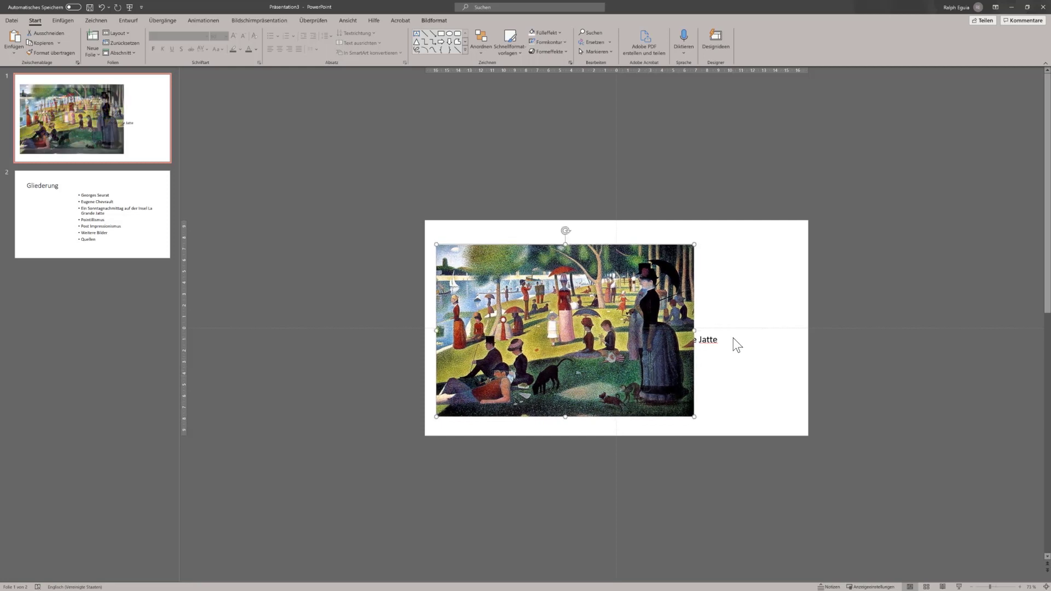
Resize the title and subtitle placeholders to fit right of the painting.
left_click(934, 397)
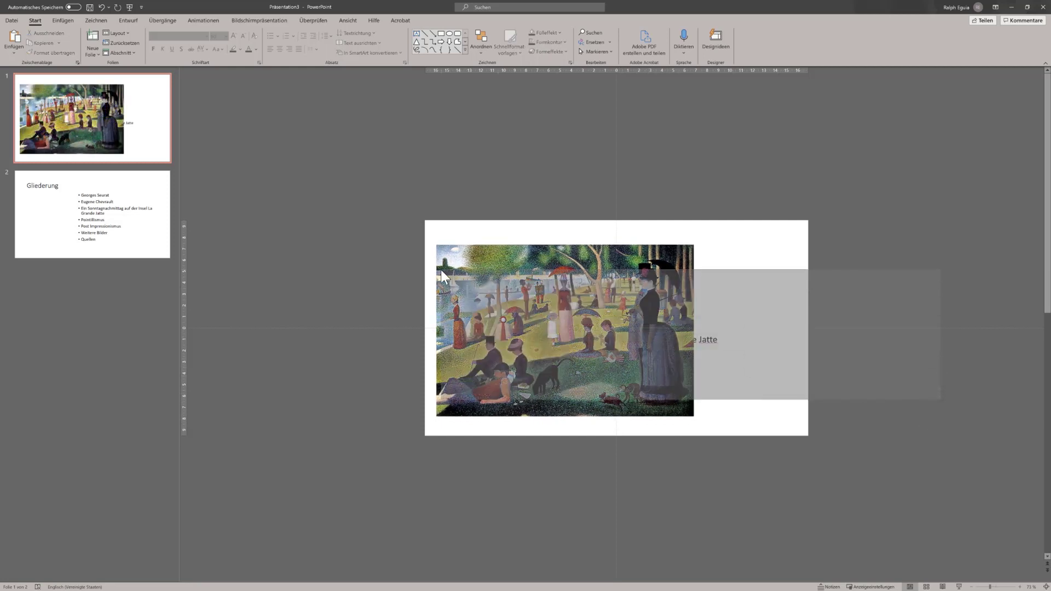
key("Tab")
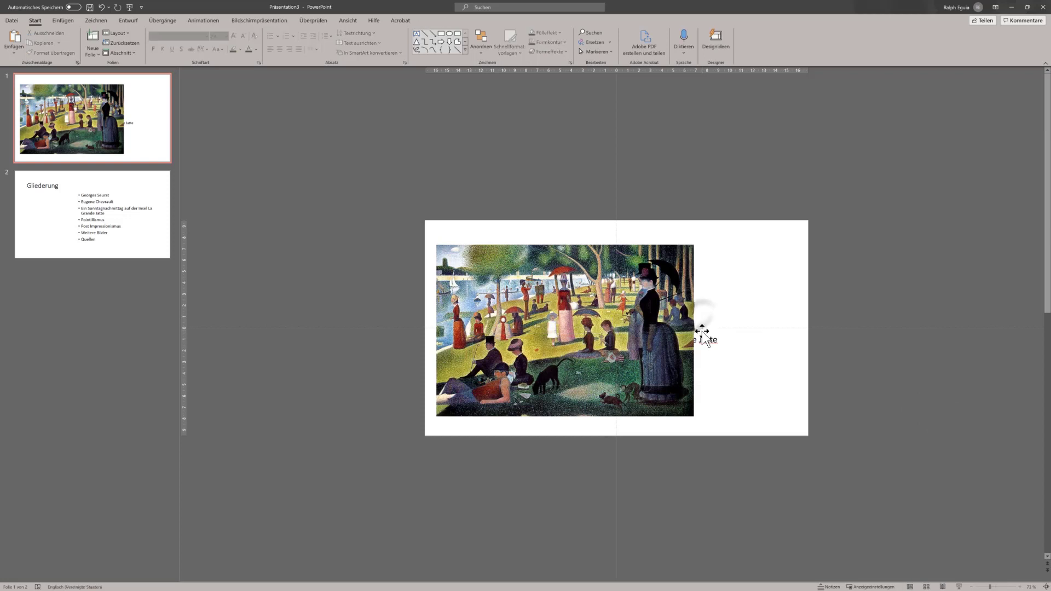
left_click(959, 416)
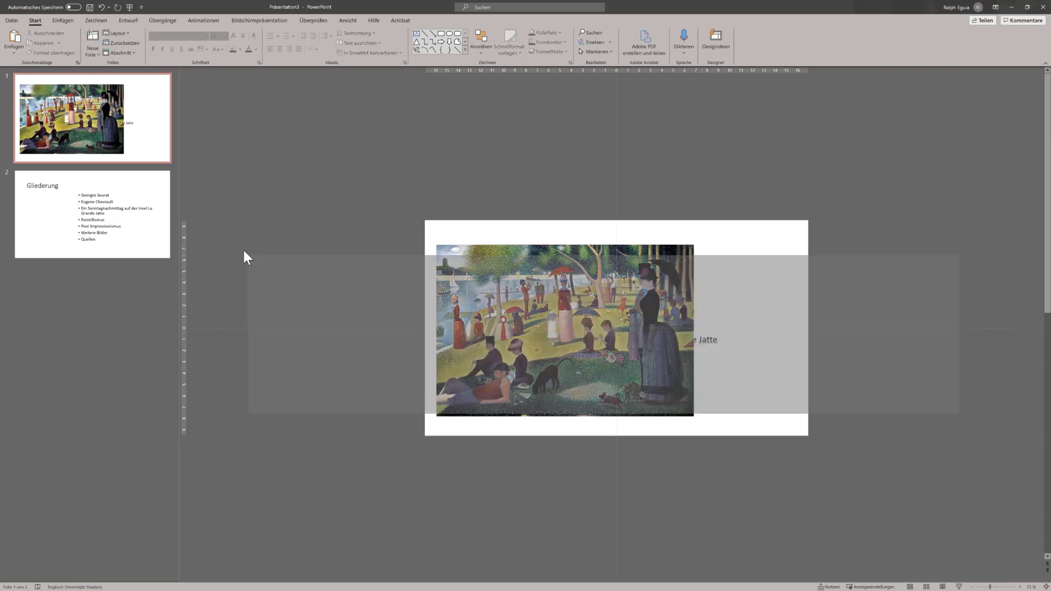
key("Tab")
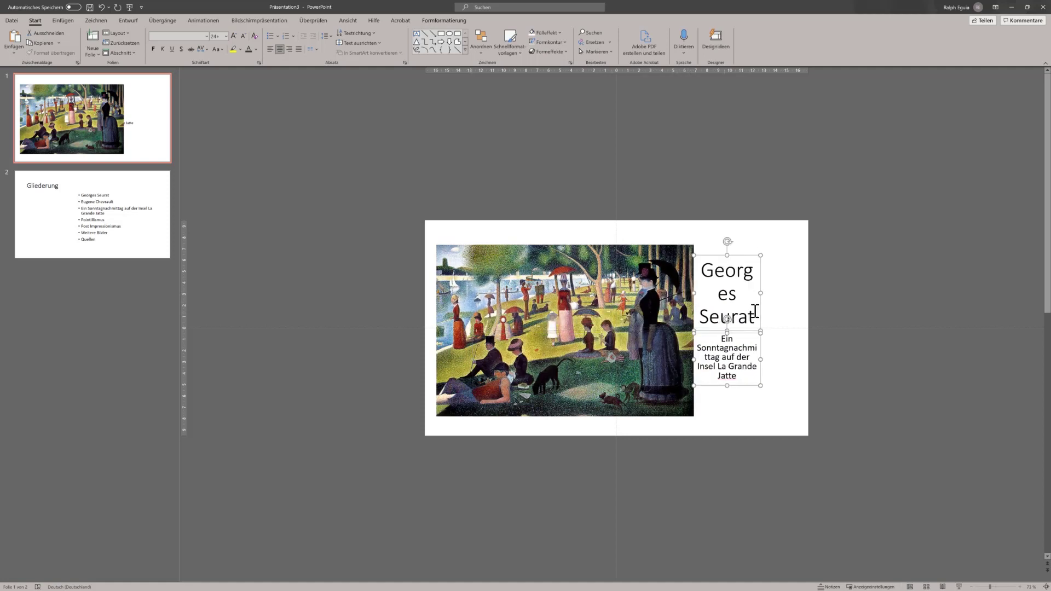
left_click_drag(760, 293, 806, 295)
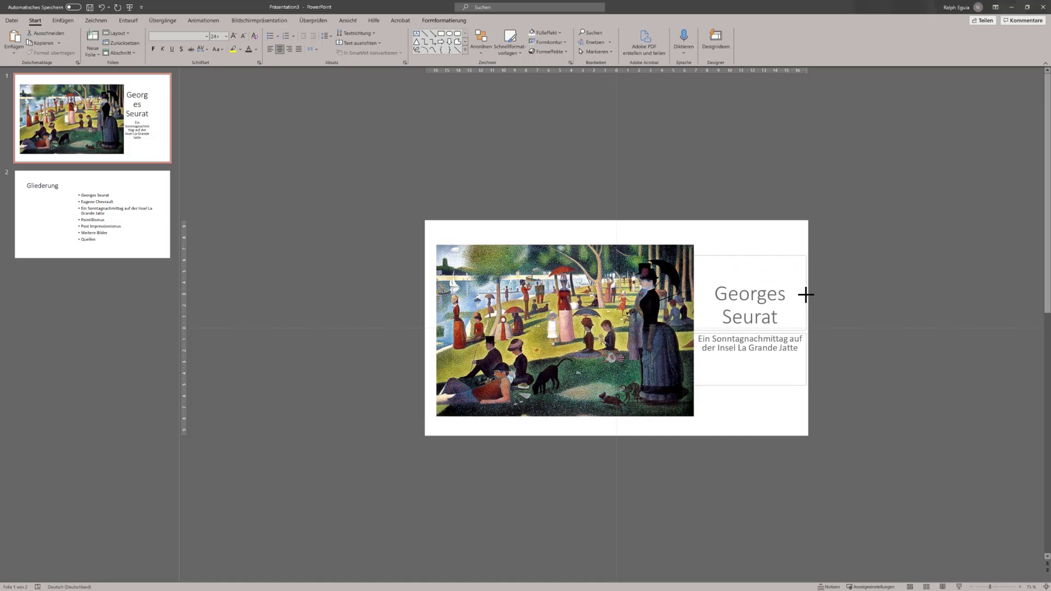
Left-align the text, set the subtitle to 20 pt and narrow its box.
left_click(270, 49)
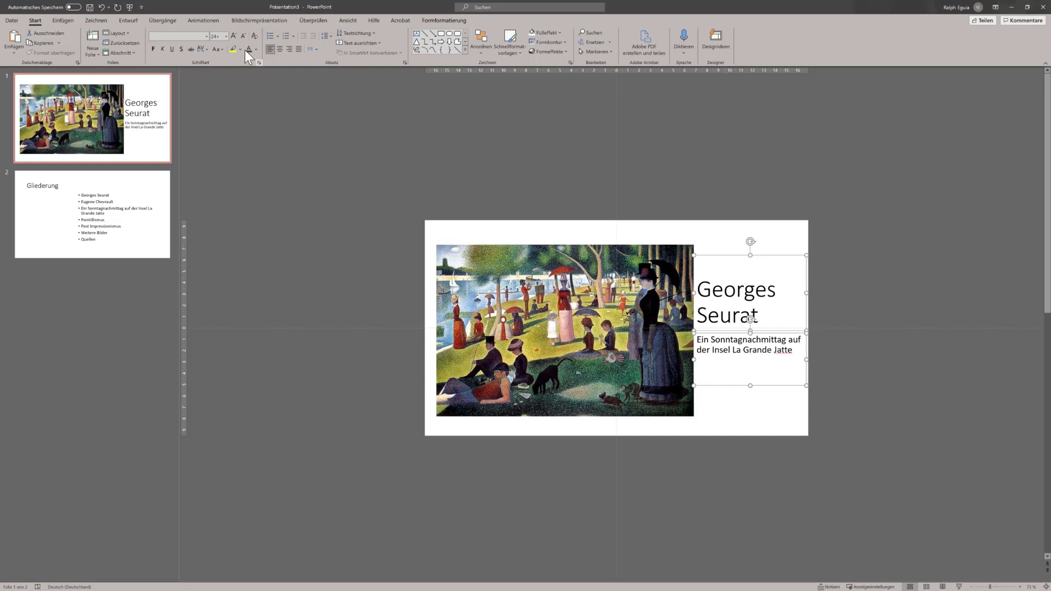
left_click(878, 443)
left_click(761, 333)
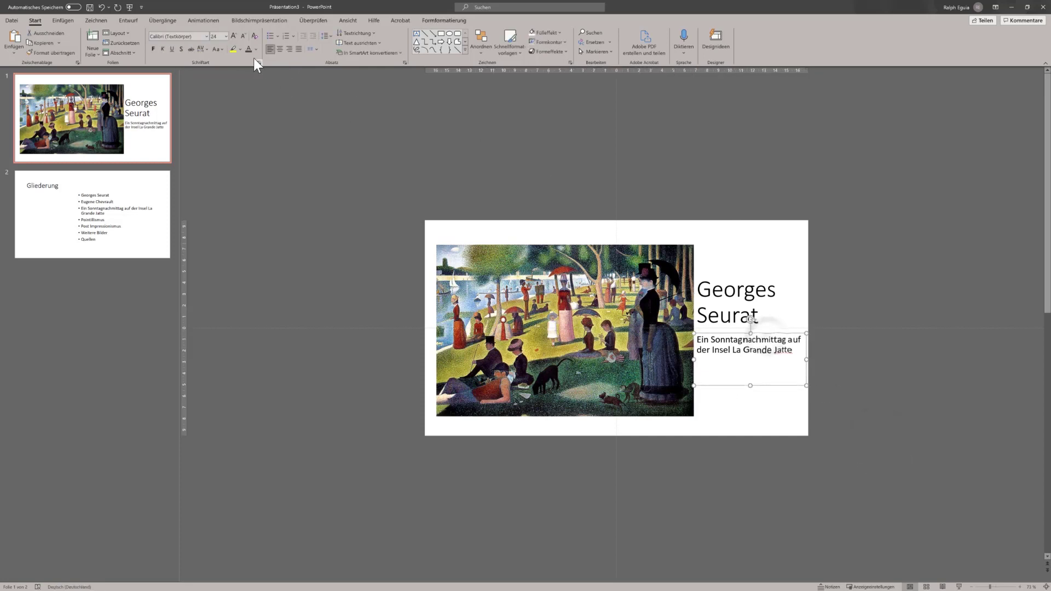
left_click(243, 40)
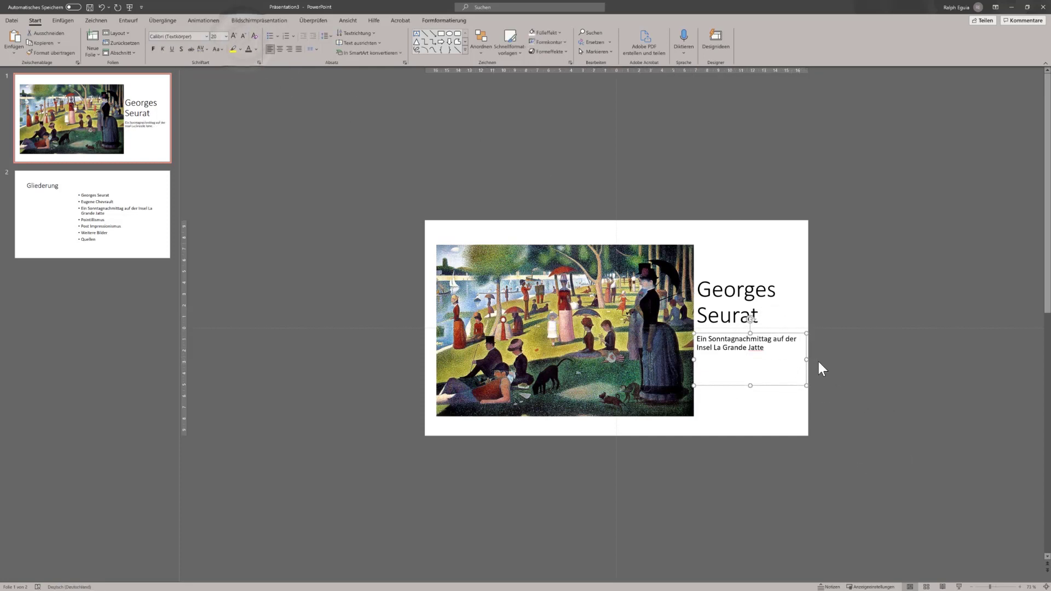
left_click_drag(803, 358, 794, 358)
left_click(846, 388)
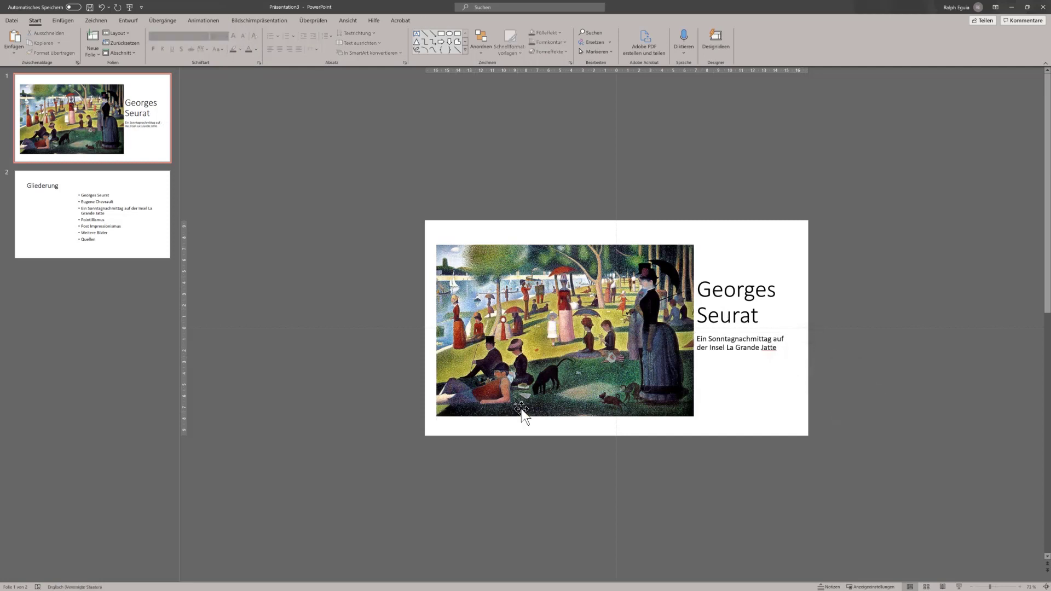
Make the Georges Seurat title bold in Calibri.
left_click(712, 290)
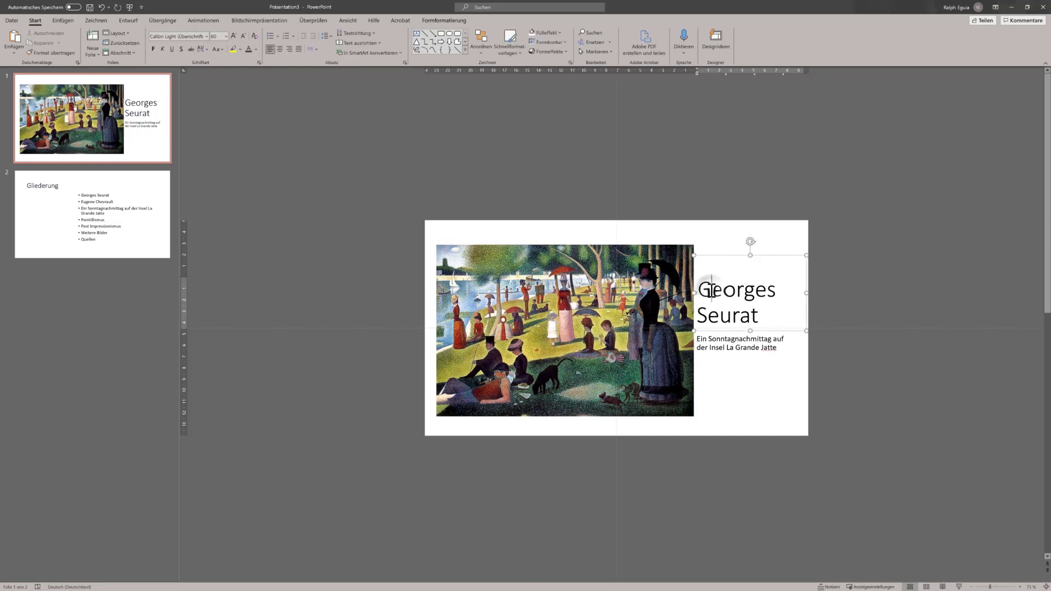
left_click(720, 341)
left_click(719, 291)
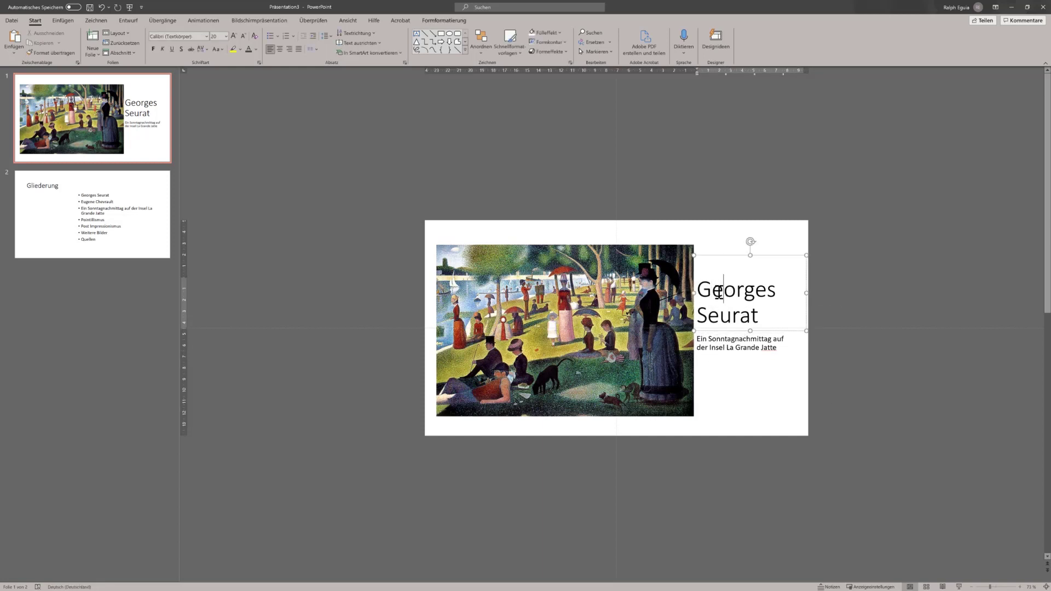
key("Escape")
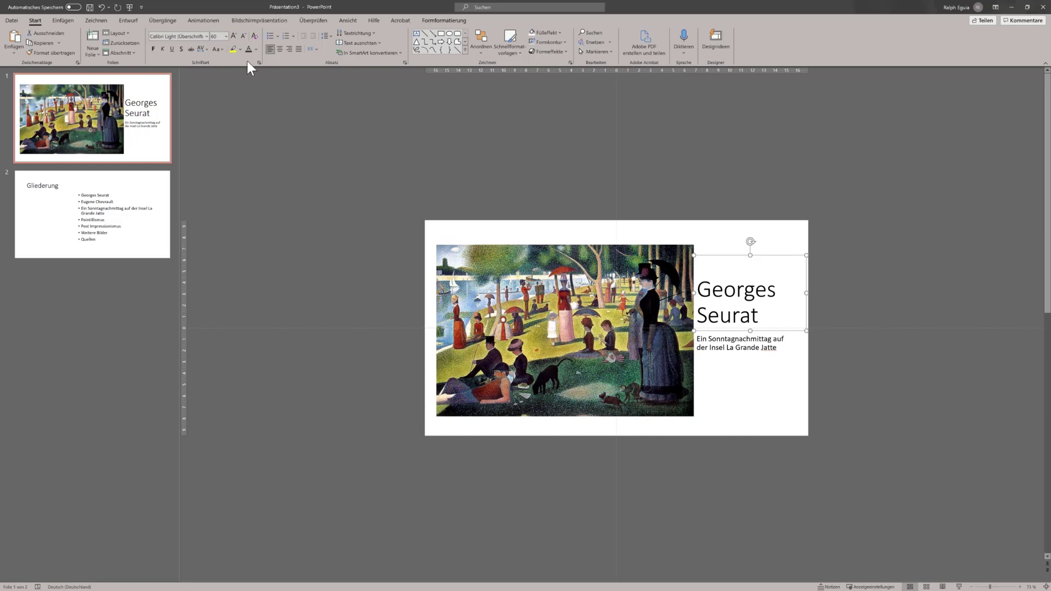
left_click(153, 49)
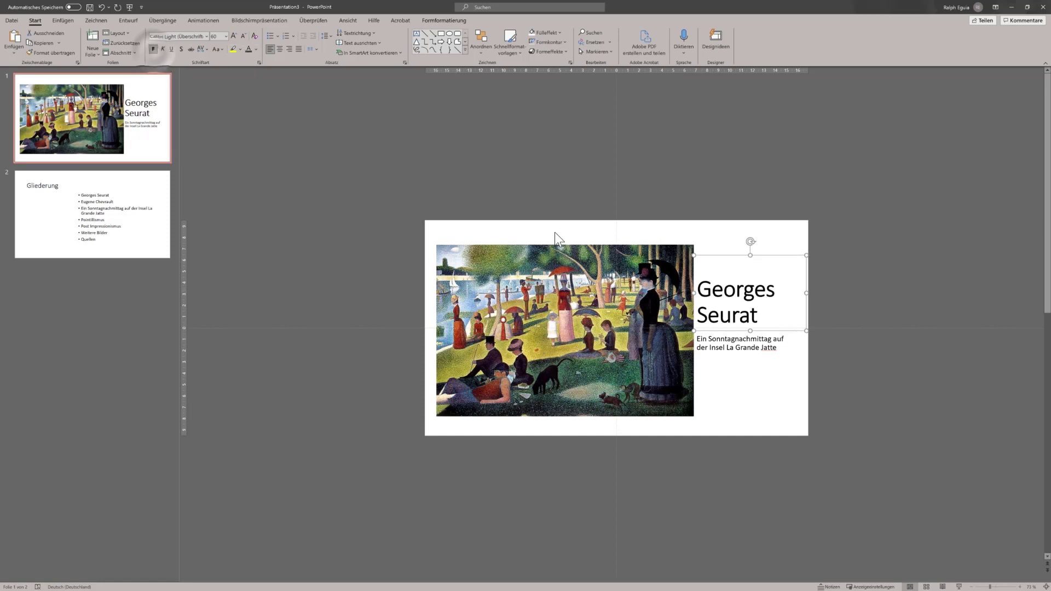
left_click(206, 35)
left_click(172, 67)
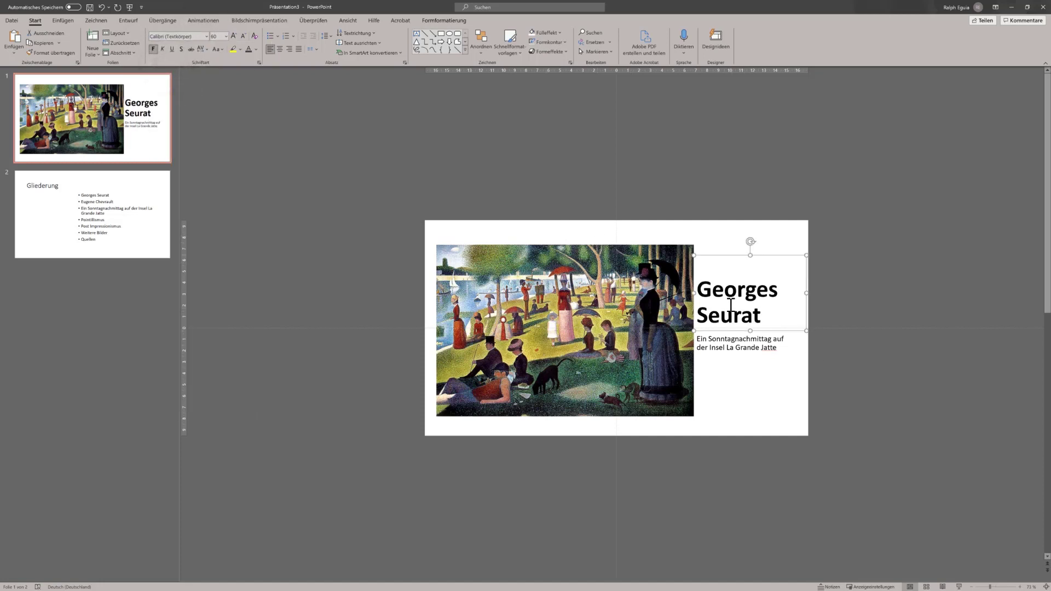
Put the title in GROSSBUCHSTABEN, set the subtitle to Calibri Light, then preview the slide.
left_click(219, 48)
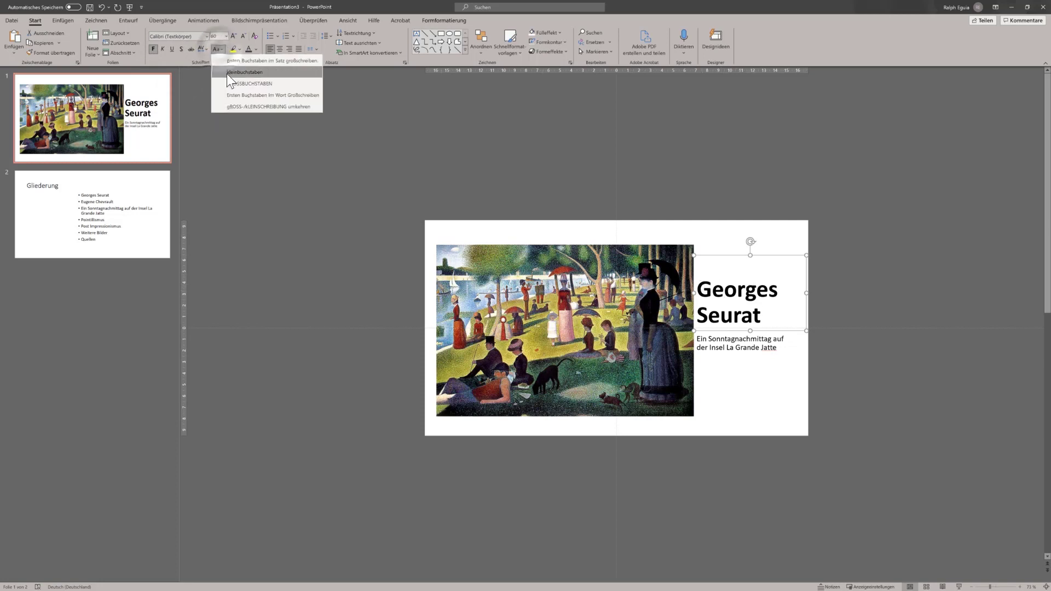
left_click(234, 84)
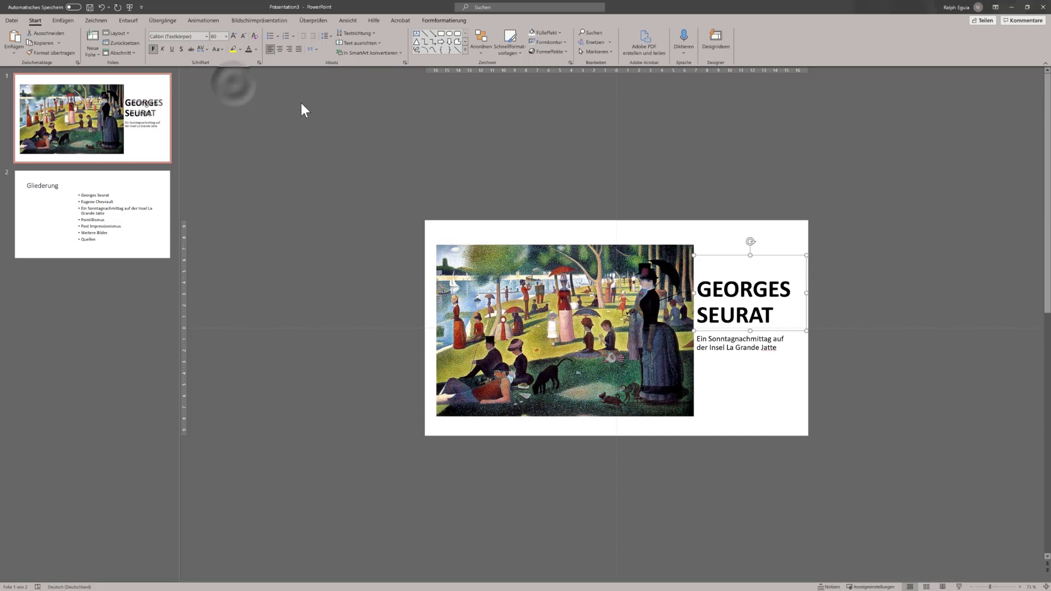
left_click(748, 336)
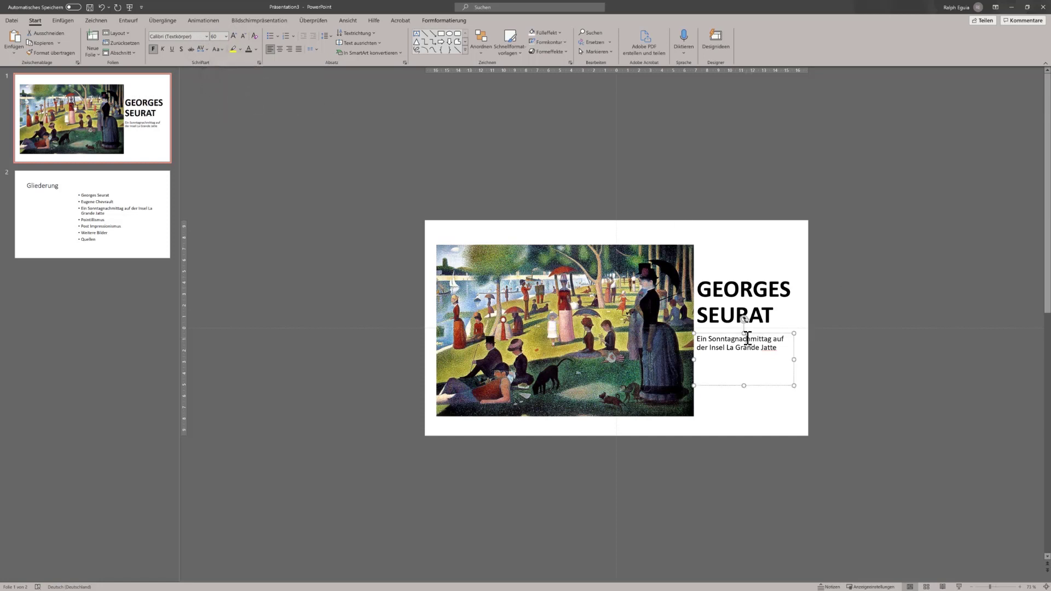
left_click(207, 36)
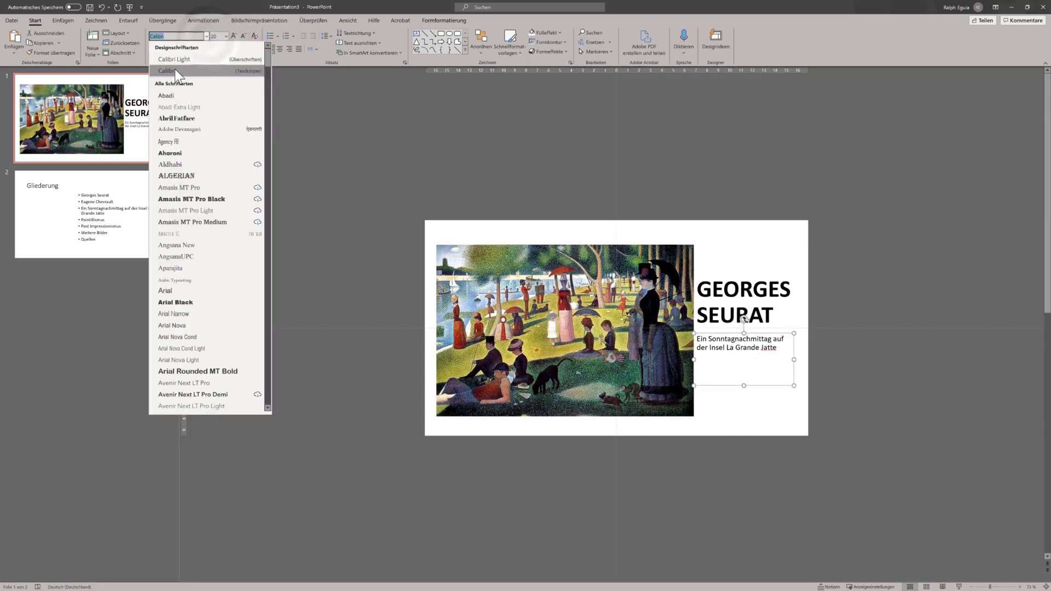
left_click(178, 61)
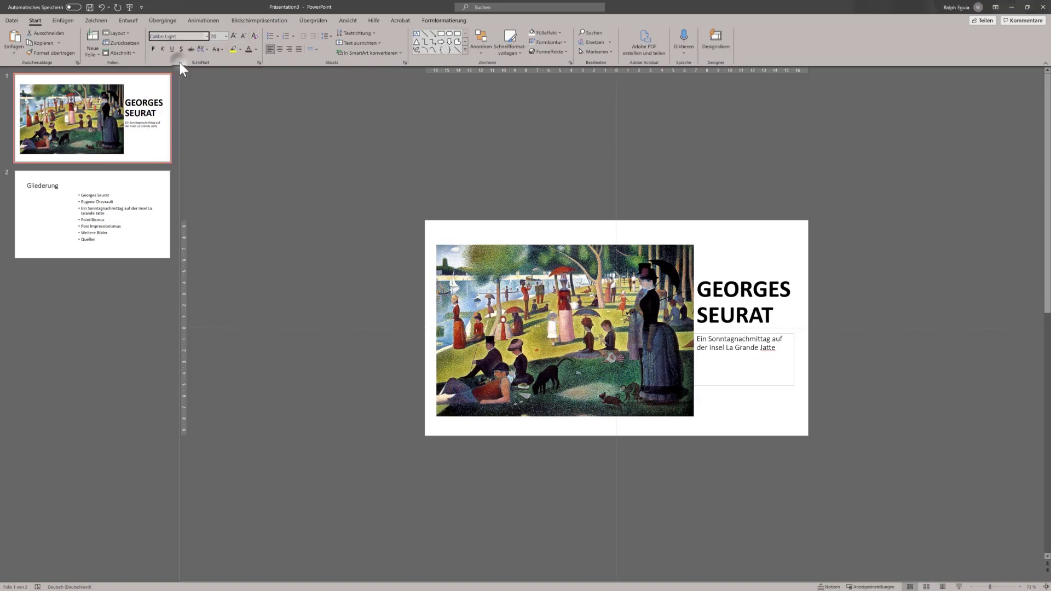
left_click(960, 587)
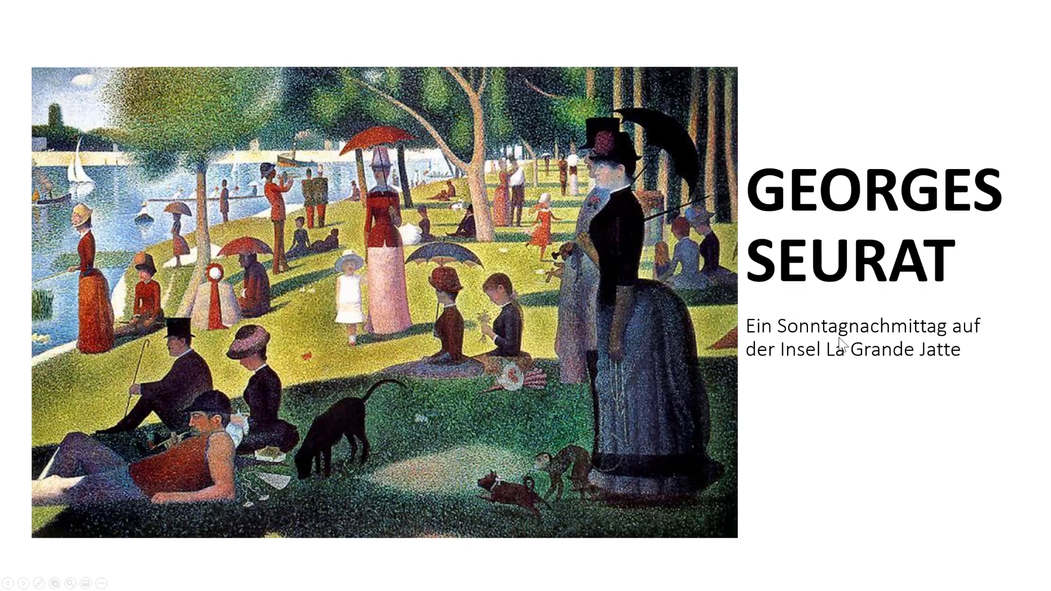
Exit the slideshow preview and deselect the subtitle box.
key("Escape")
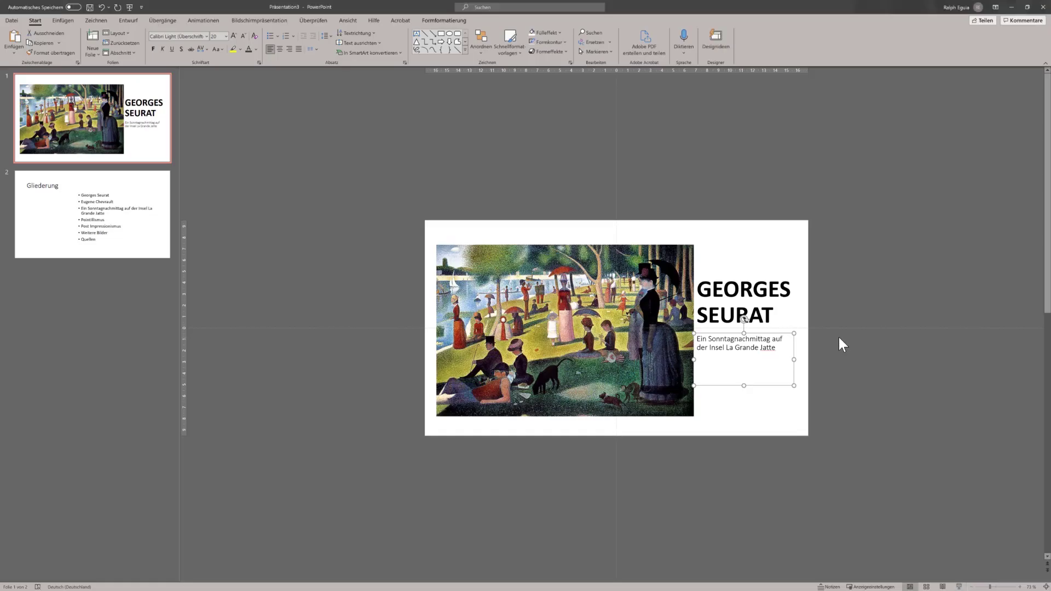
left_click(849, 398)
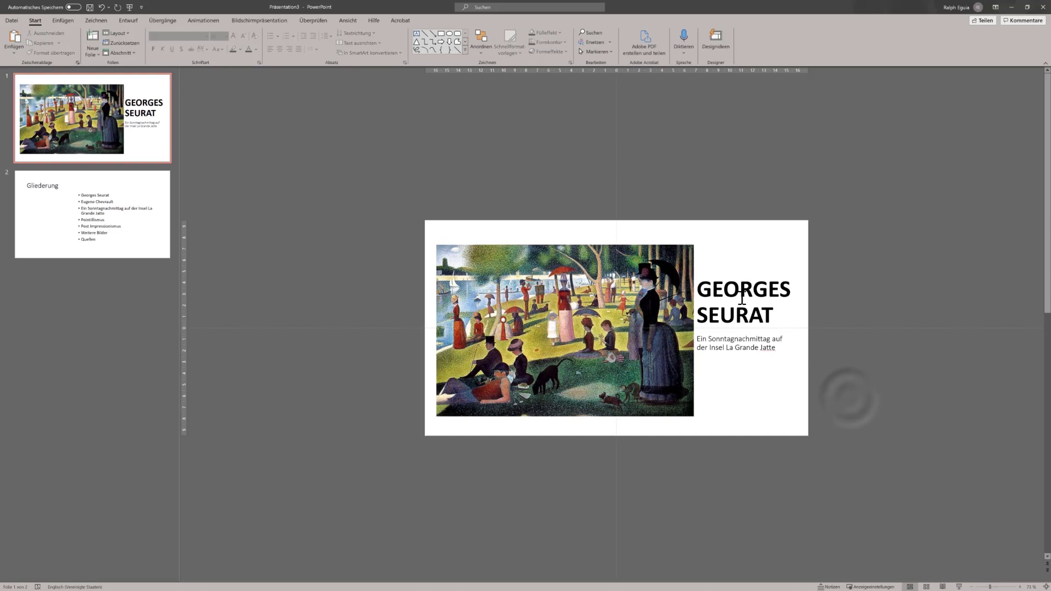
Colour the GEORGES SEURAT title with red picked by Pipette from the painting.
left_click(707, 296)
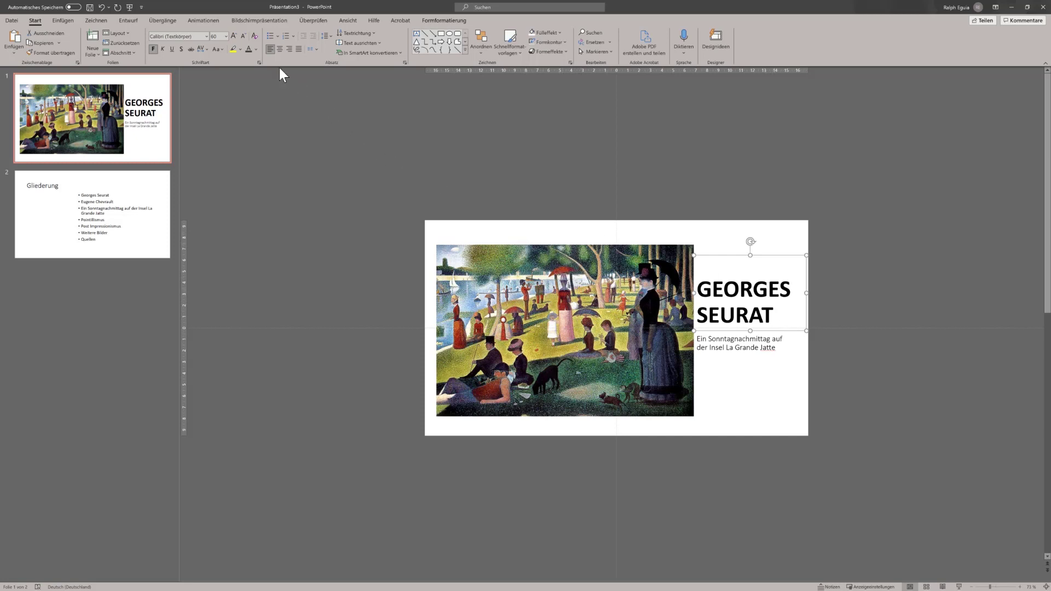
left_click(257, 51)
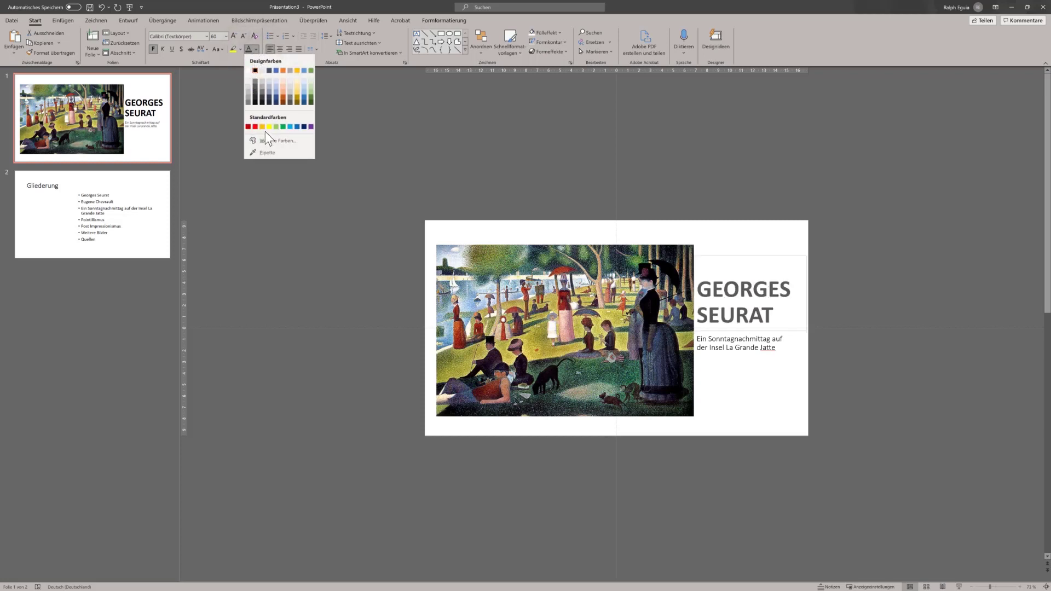
left_click(264, 152)
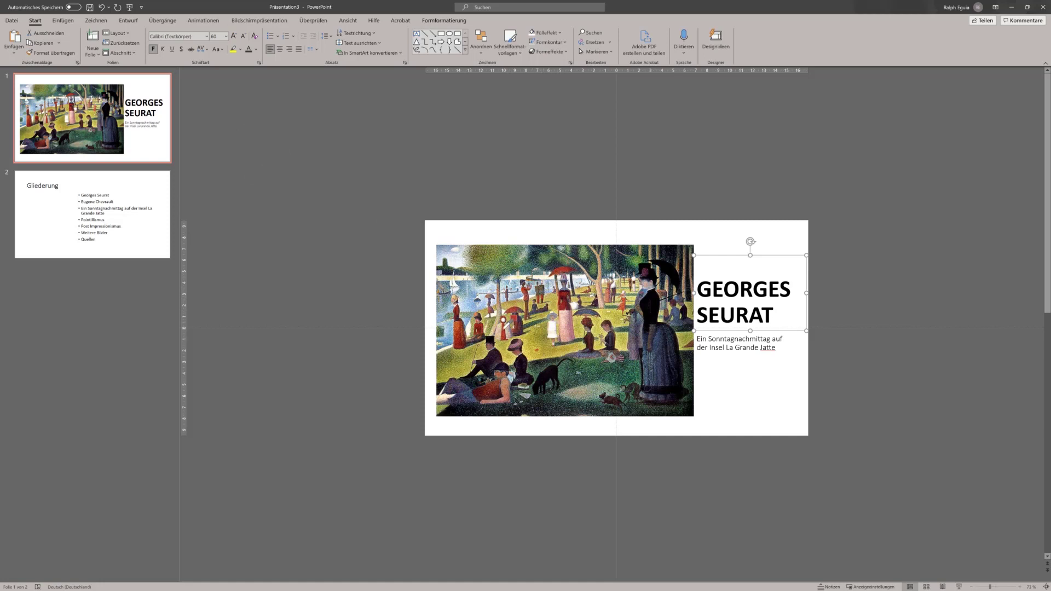
left_click(503, 320)
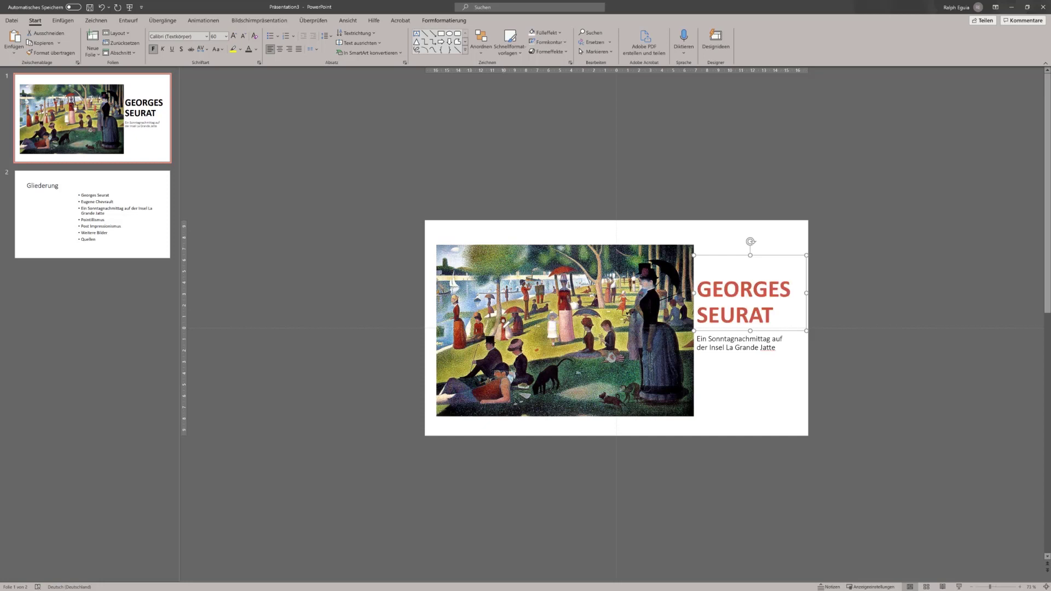
left_click(838, 375)
Preview the title slide, select the GEORGES SEURAT text, then go to the Gliederung slide.
left_click(958, 587)
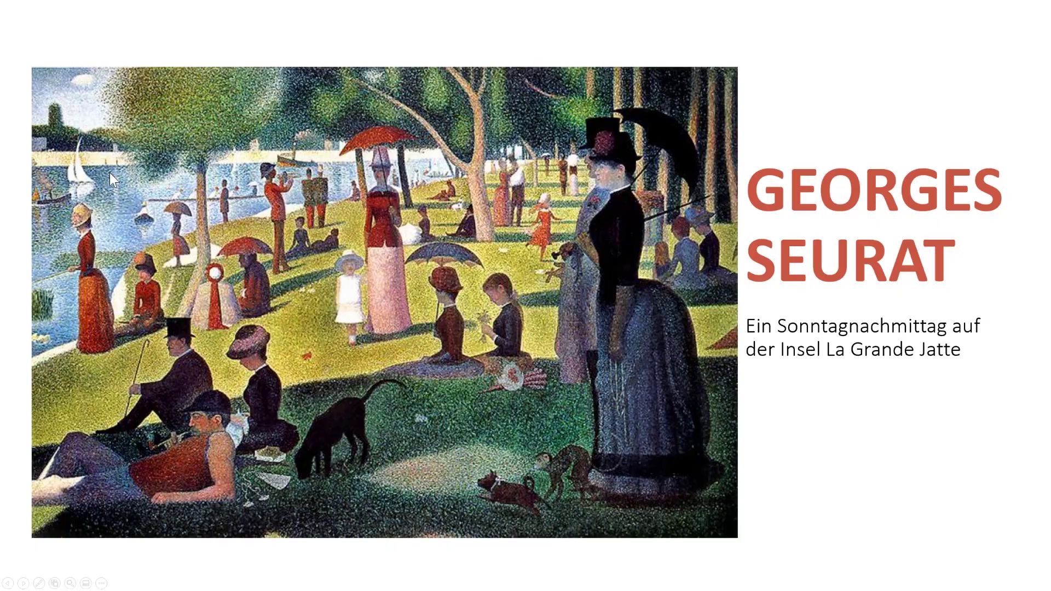
key("Escape")
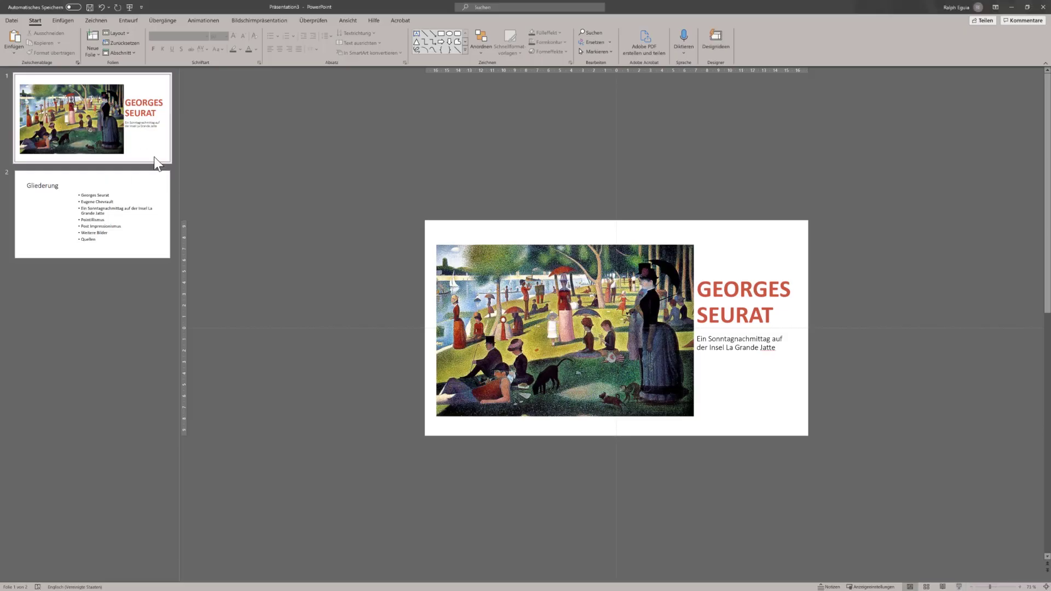
left_click(90, 220)
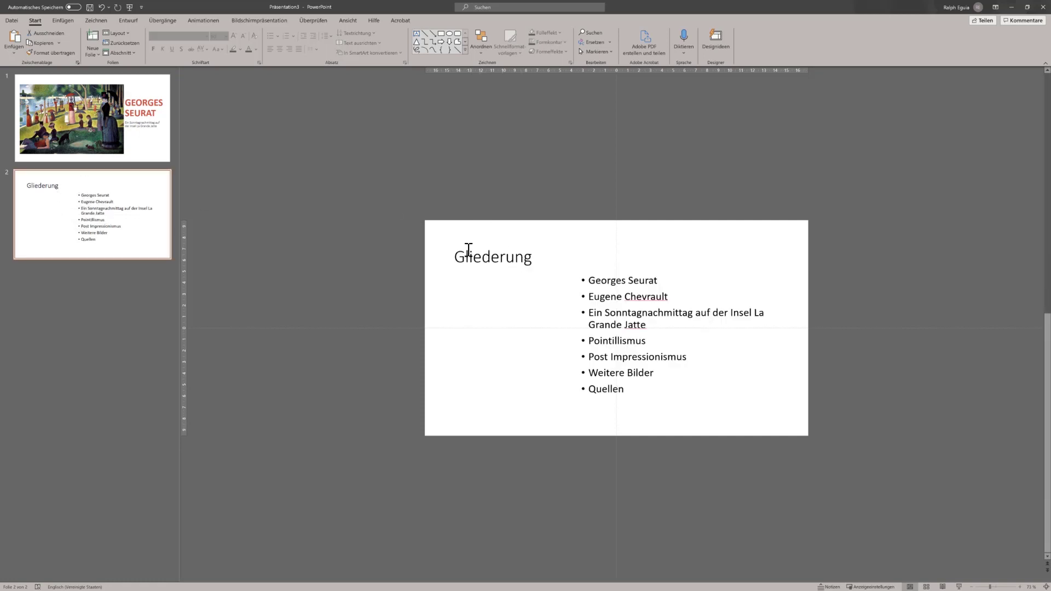
left_click(131, 138)
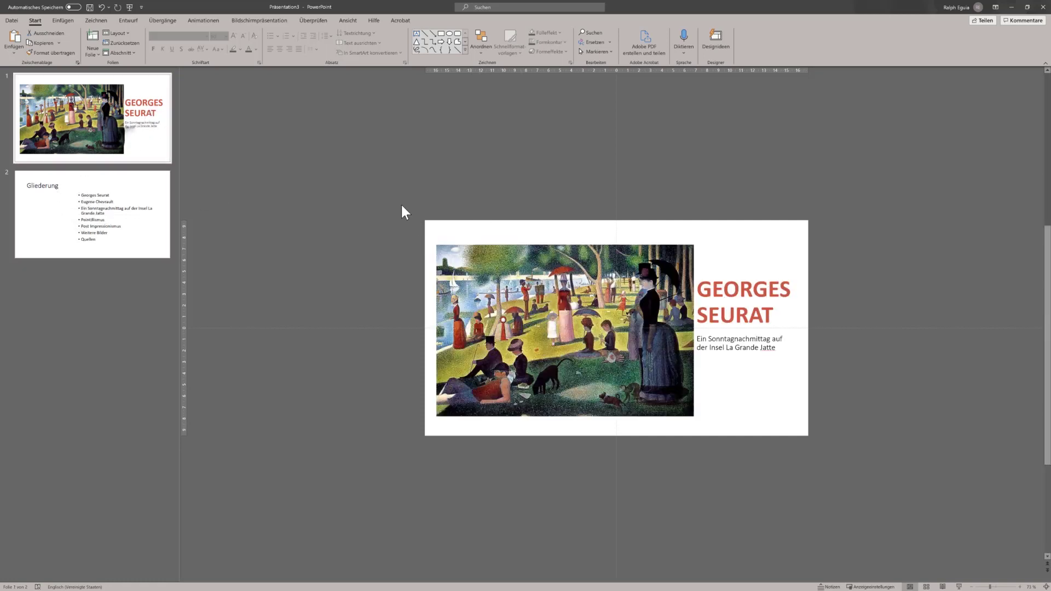
left_click_drag(703, 282, 792, 309)
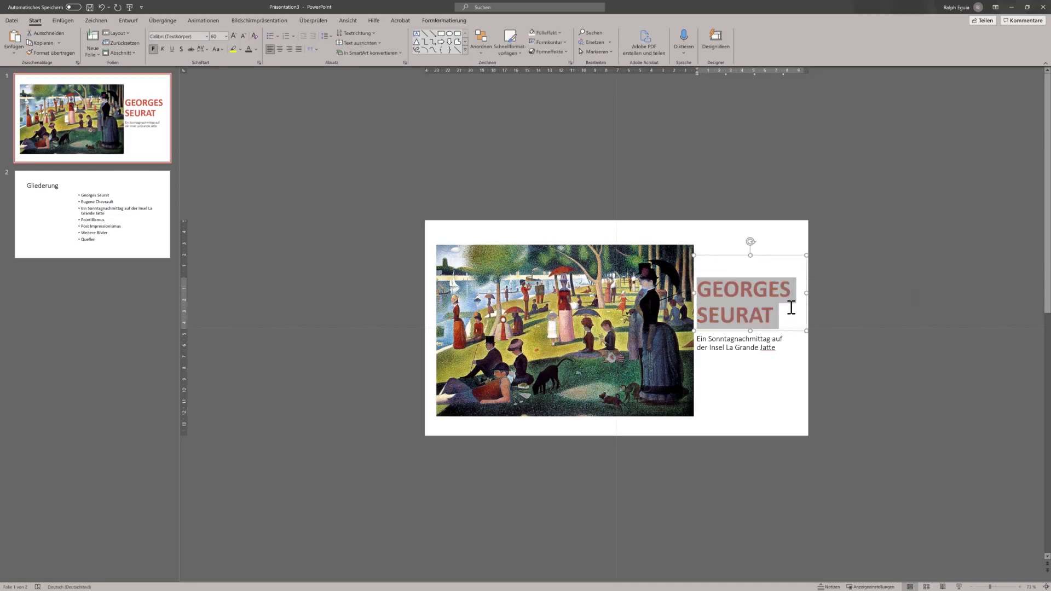
left_click(844, 347)
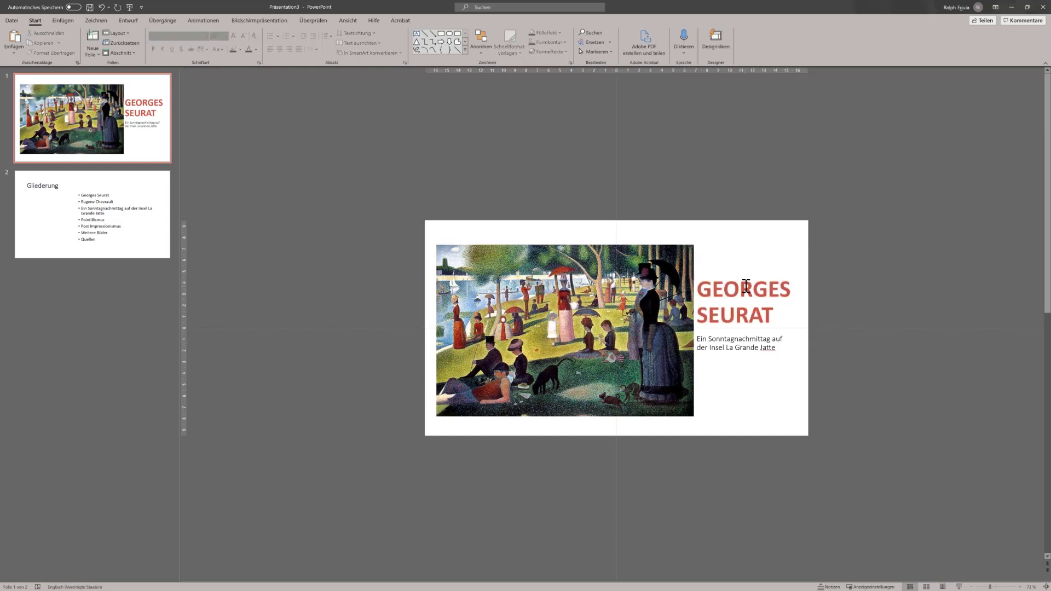
left_click(99, 230)
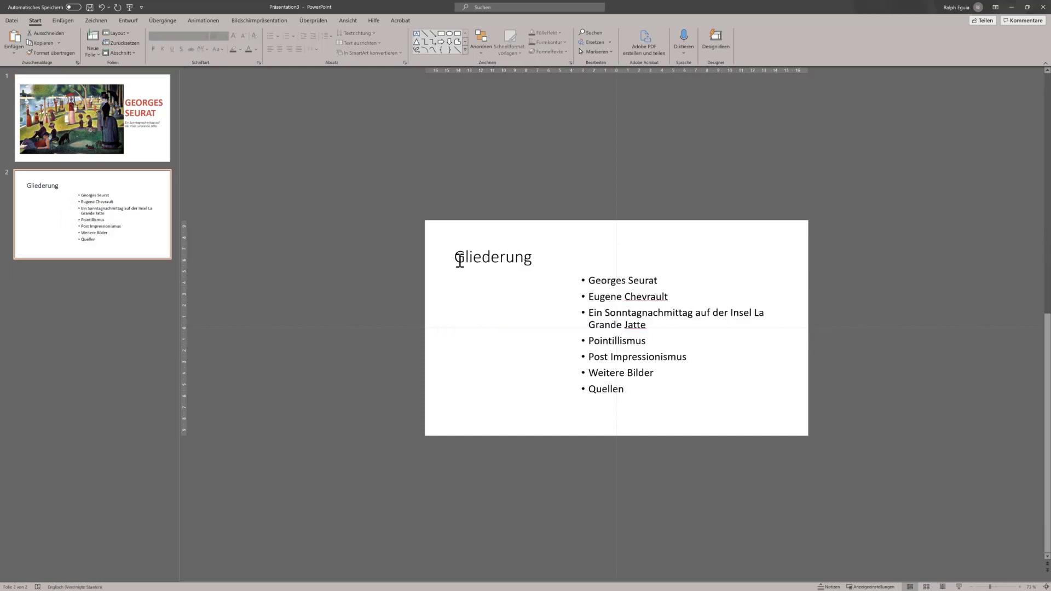
Paste the title formatting onto Gliederung, make it capitals at 48 pt, then select the bullets.
left_click_drag(456, 257, 536, 261)
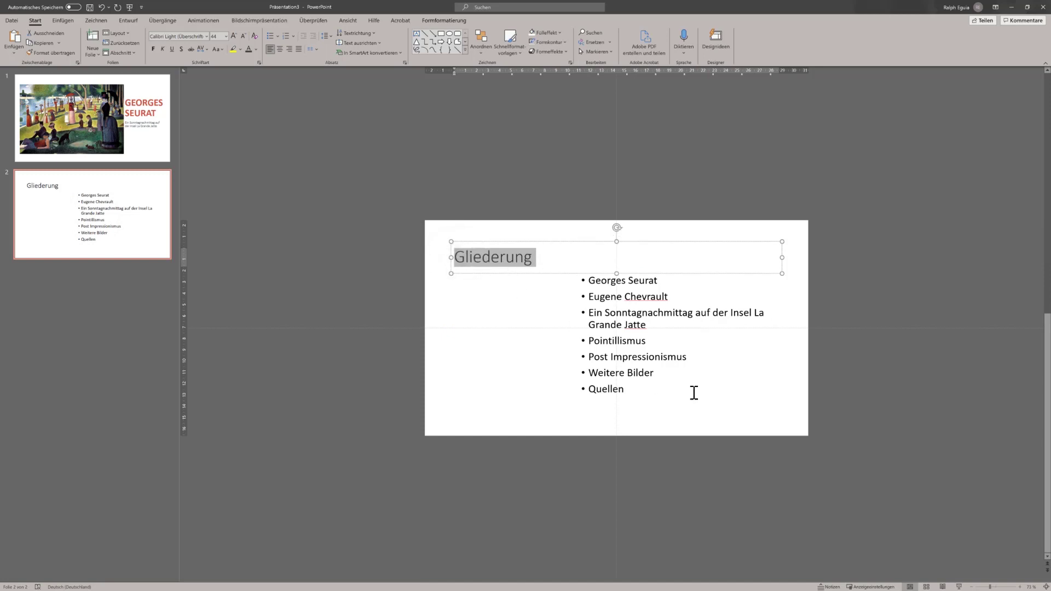
key("ctrl+shift+v")
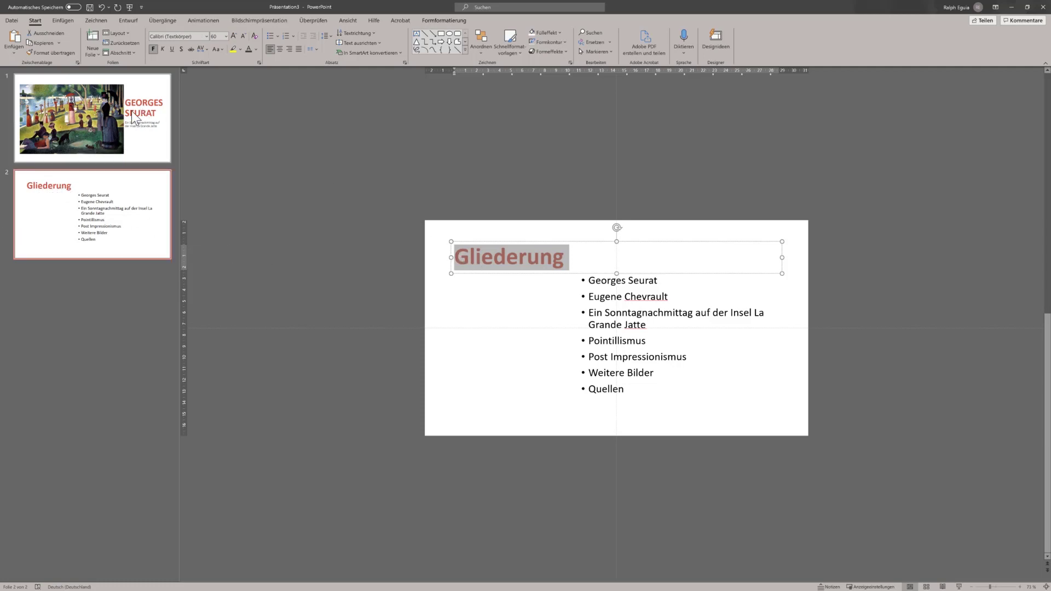
left_click(218, 47)
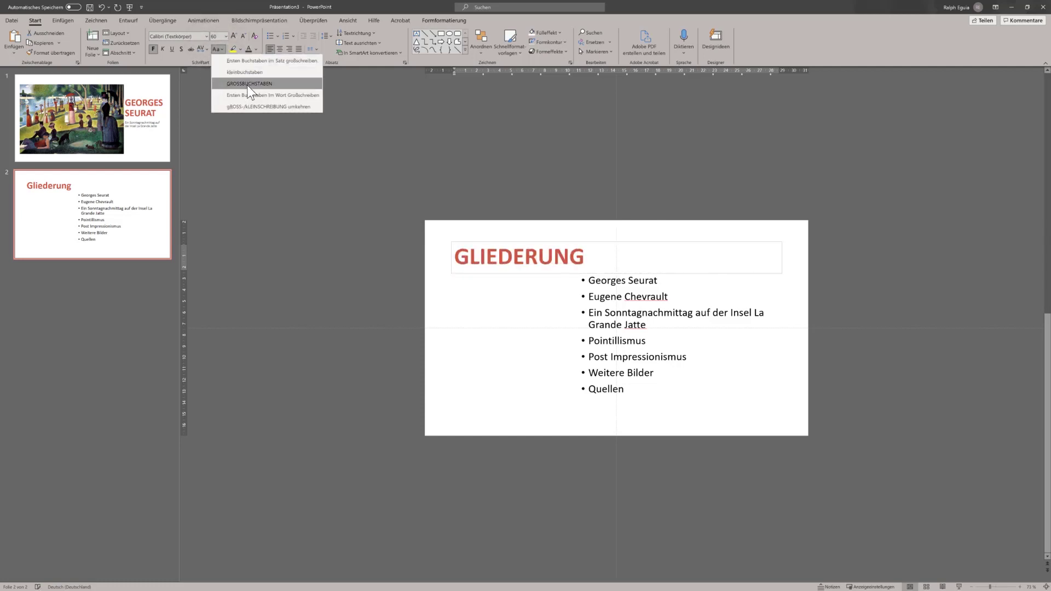
left_click(247, 85)
left_click(242, 36)
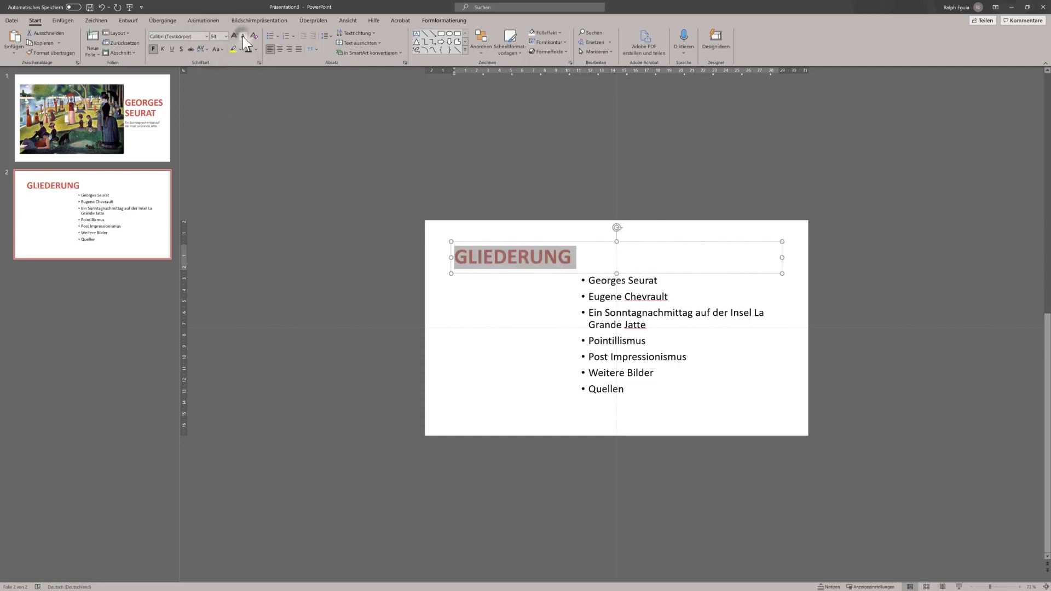
left_click(242, 37)
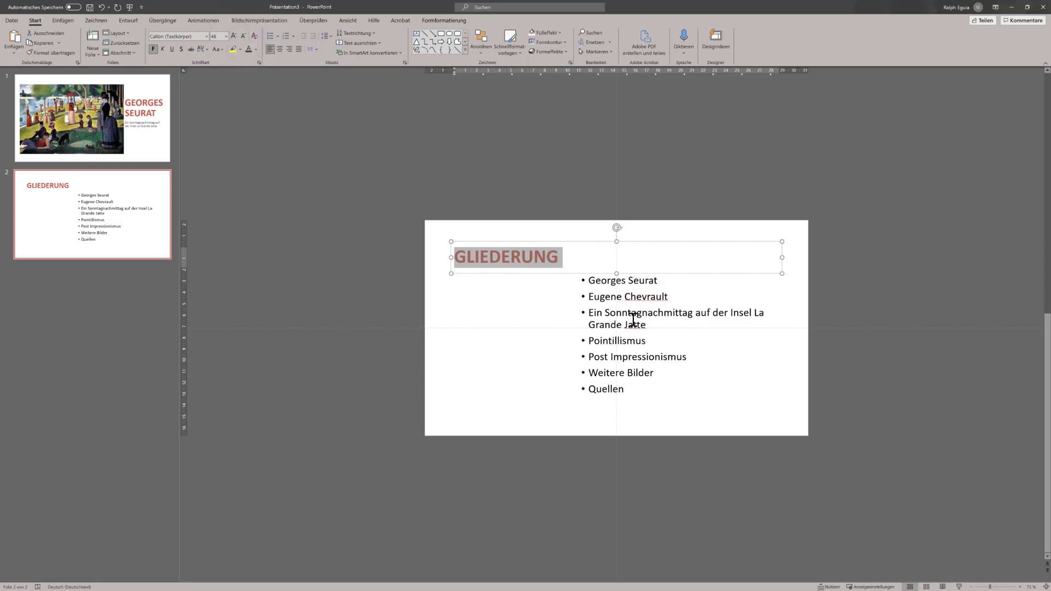
left_click(582, 286)
left_click(577, 288)
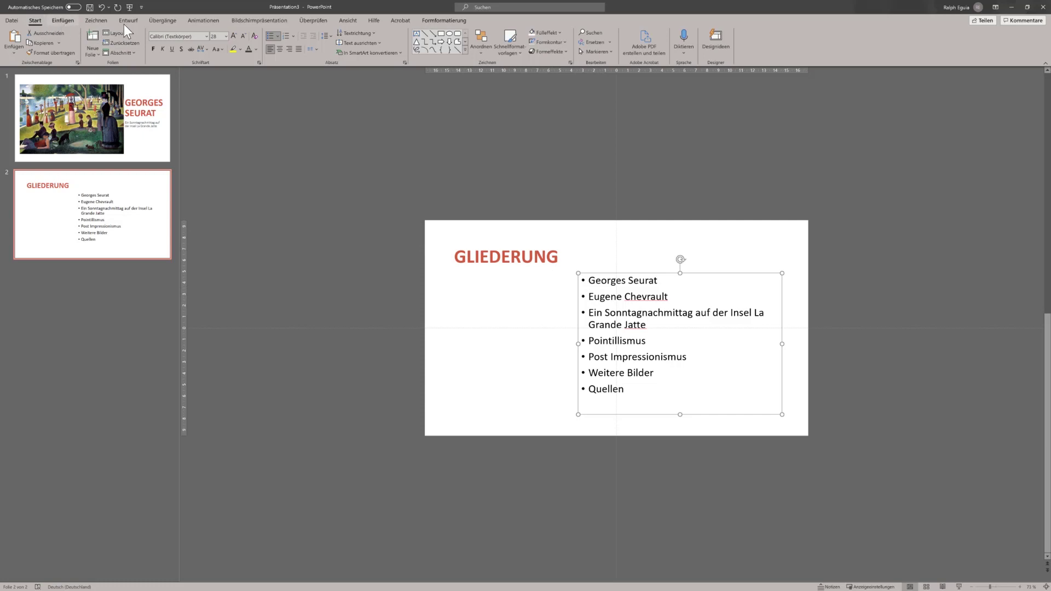
Convert the outline to a Vertical Bullet List SmartArt and turn it into grouped shapes.
left_click(363, 52)
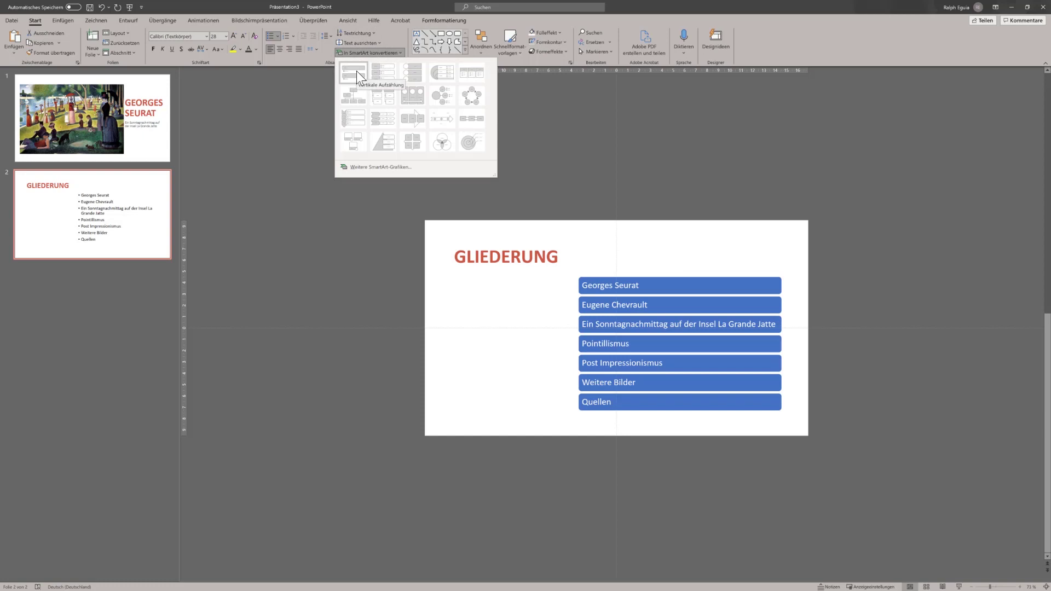
left_click(356, 70)
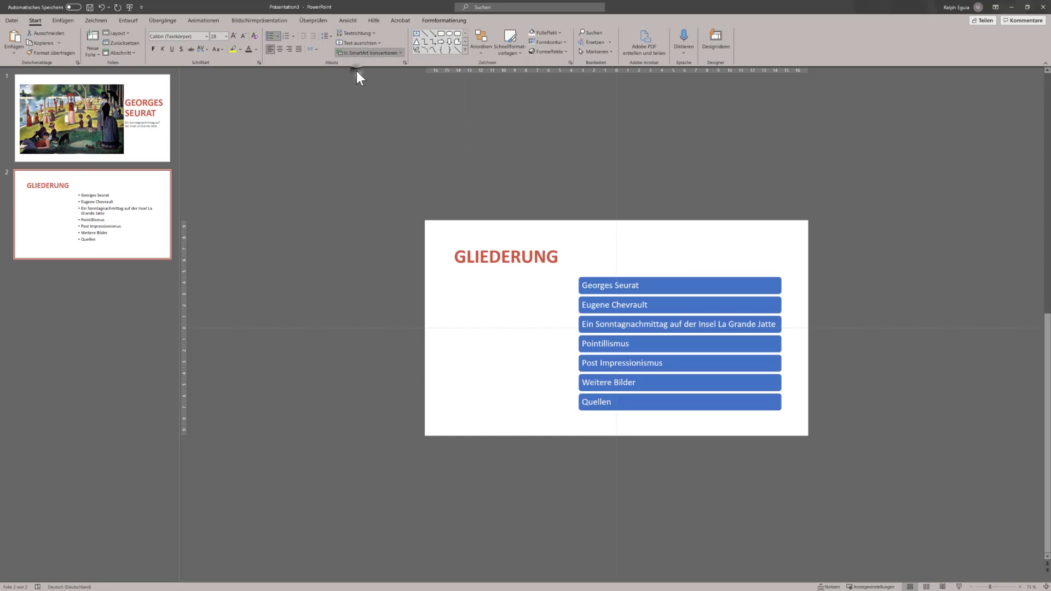
right_click(712, 274)
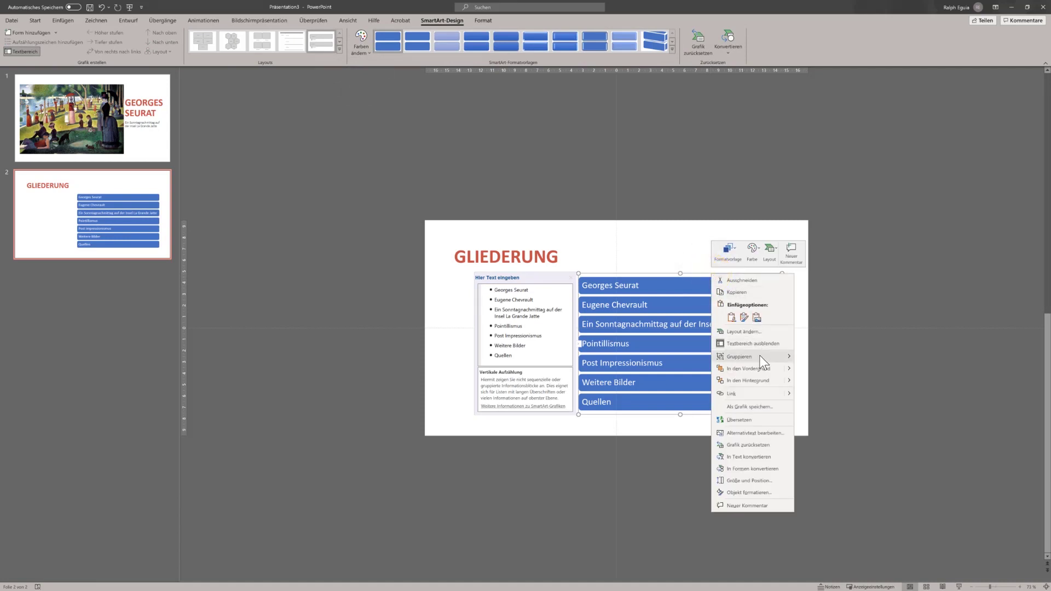
left_click(819, 379)
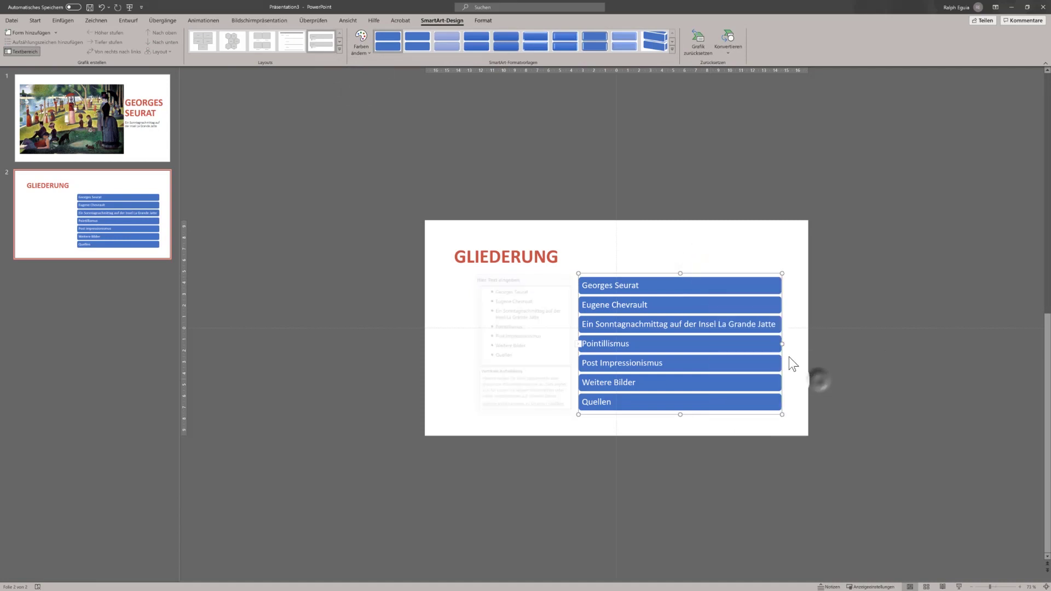
right_click(720, 274)
mouse_move(750, 333)
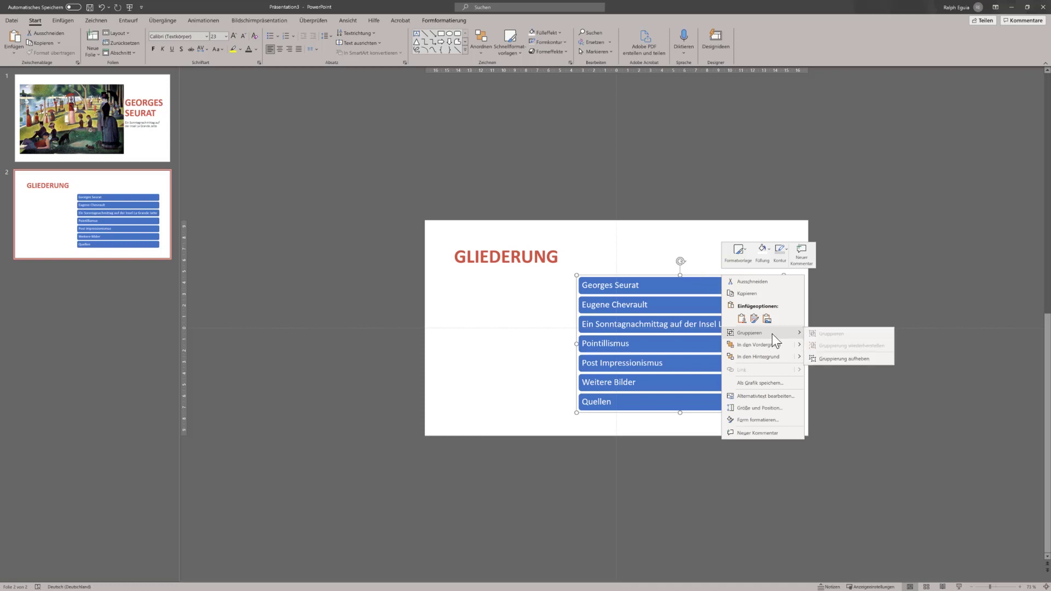
Ungroup the bars, move them left under the title, and reduce their text to 18.
left_click(835, 355)
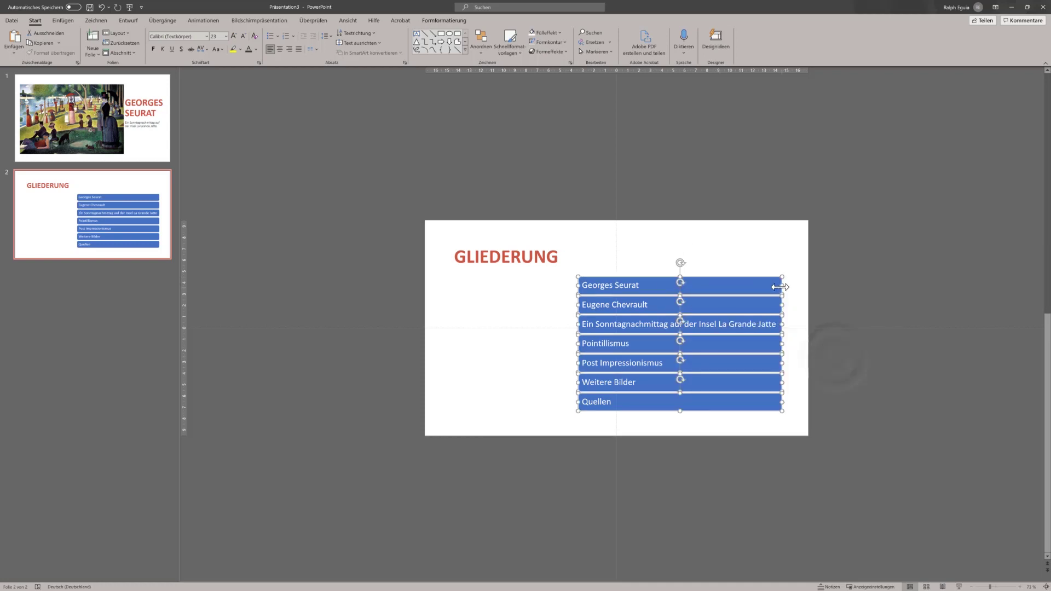
left_click_drag(735, 289, 637, 295)
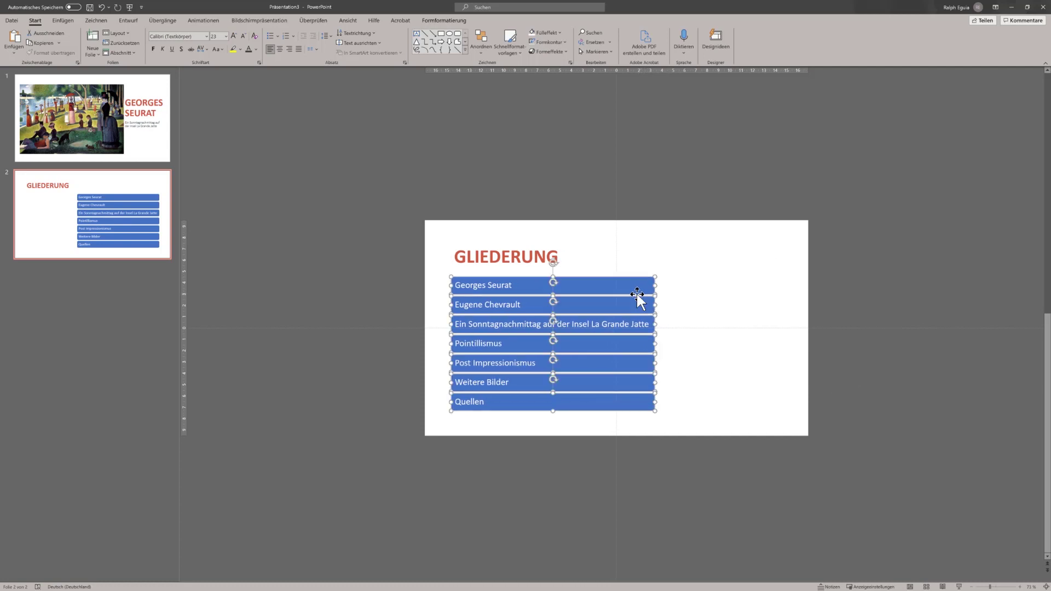
left_click(241, 36)
left_click(241, 36)
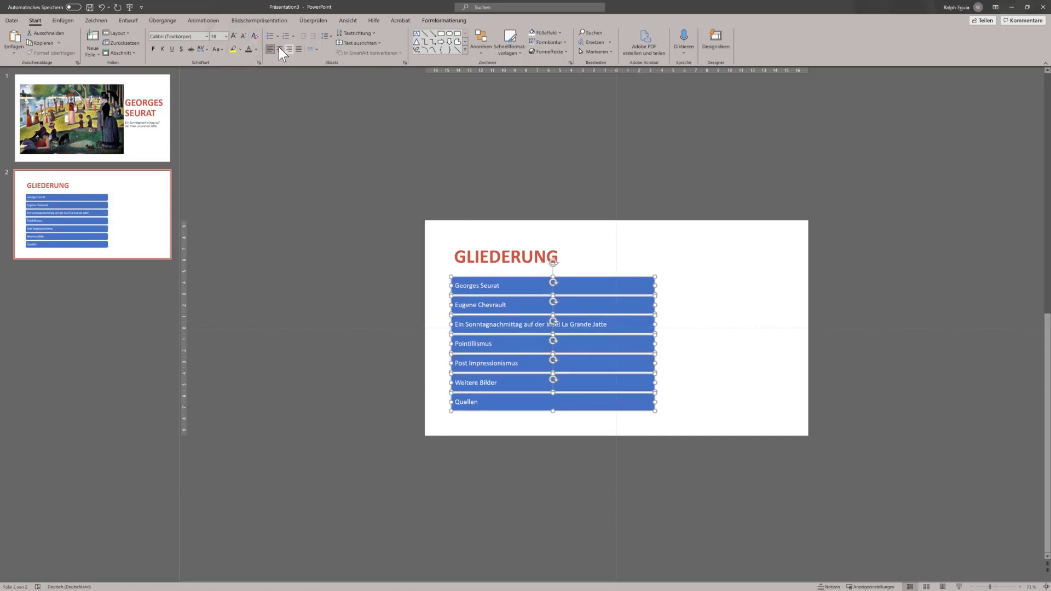
Fill the outline boxes light gray and make their text dark.
left_click(424, 21)
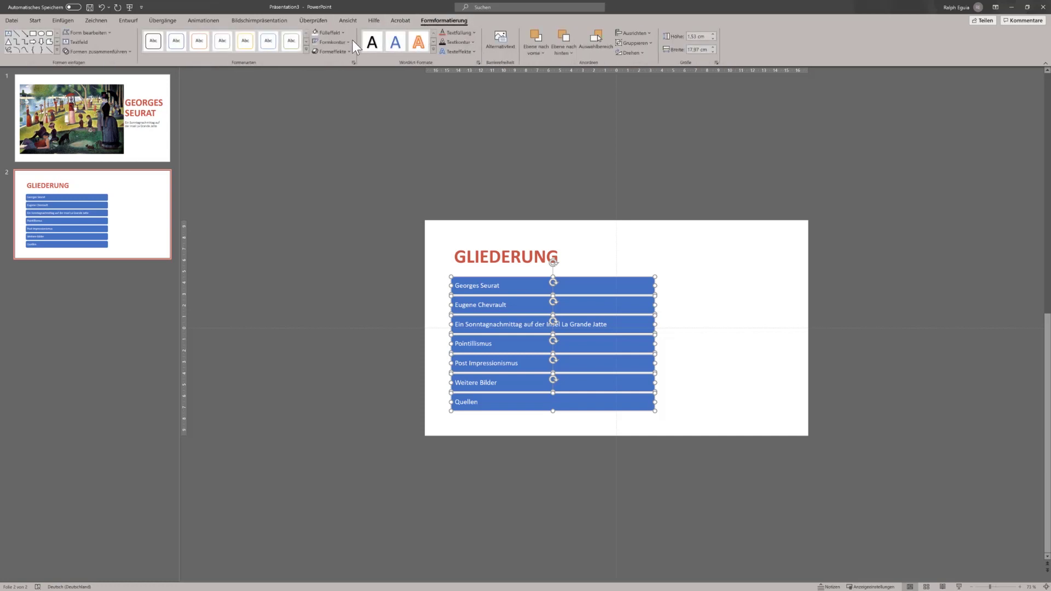
left_click(340, 32)
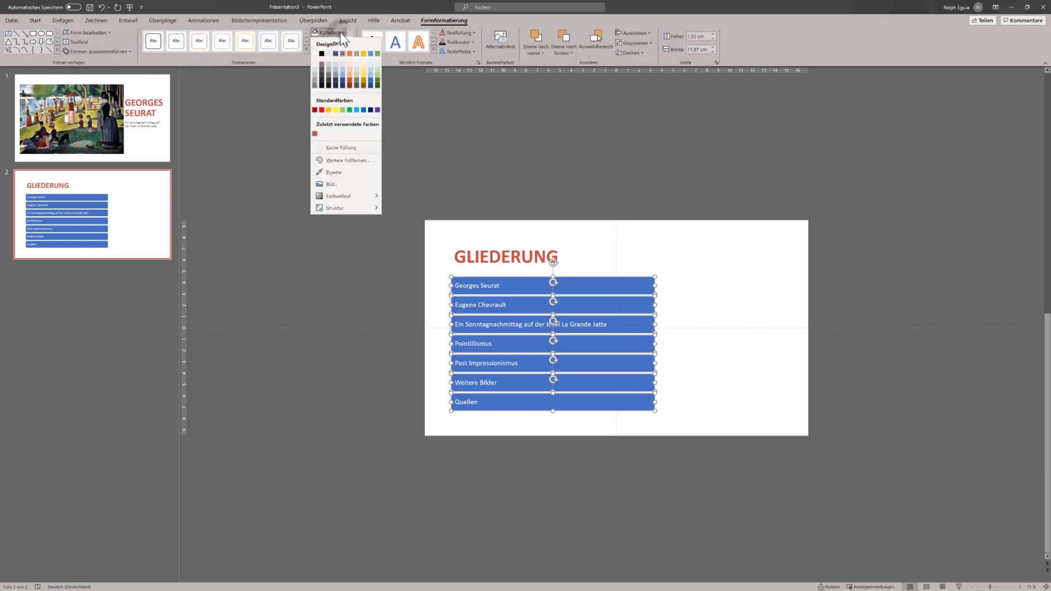
left_click(314, 65)
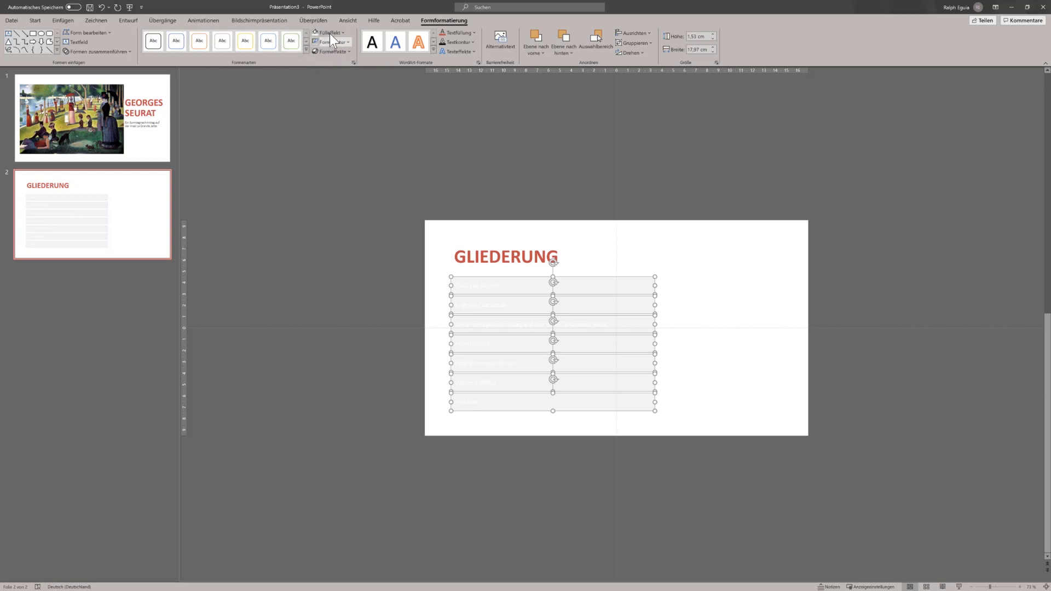
left_click(36, 21)
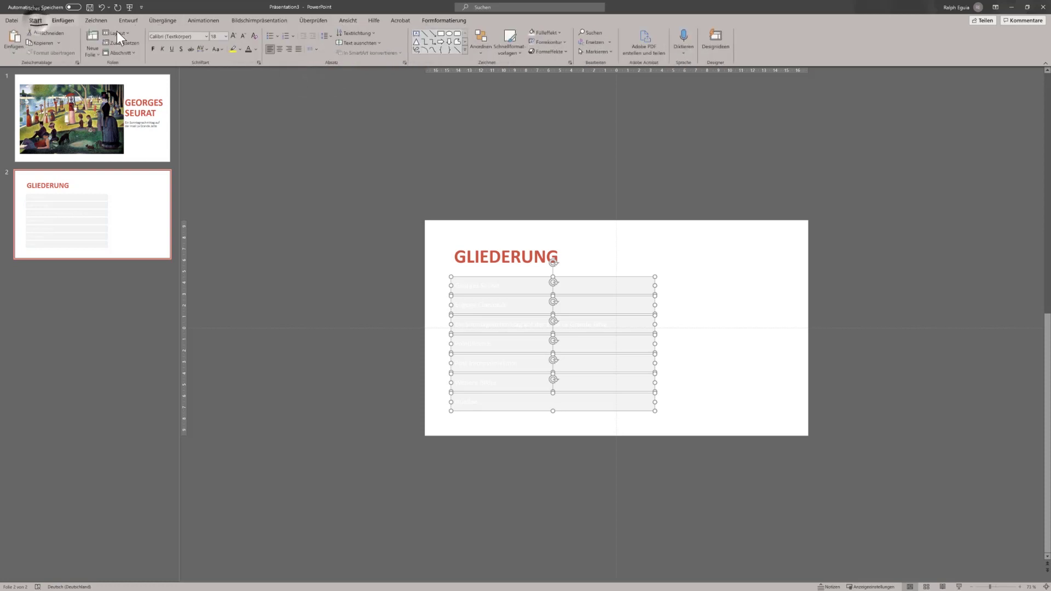
left_click(251, 50)
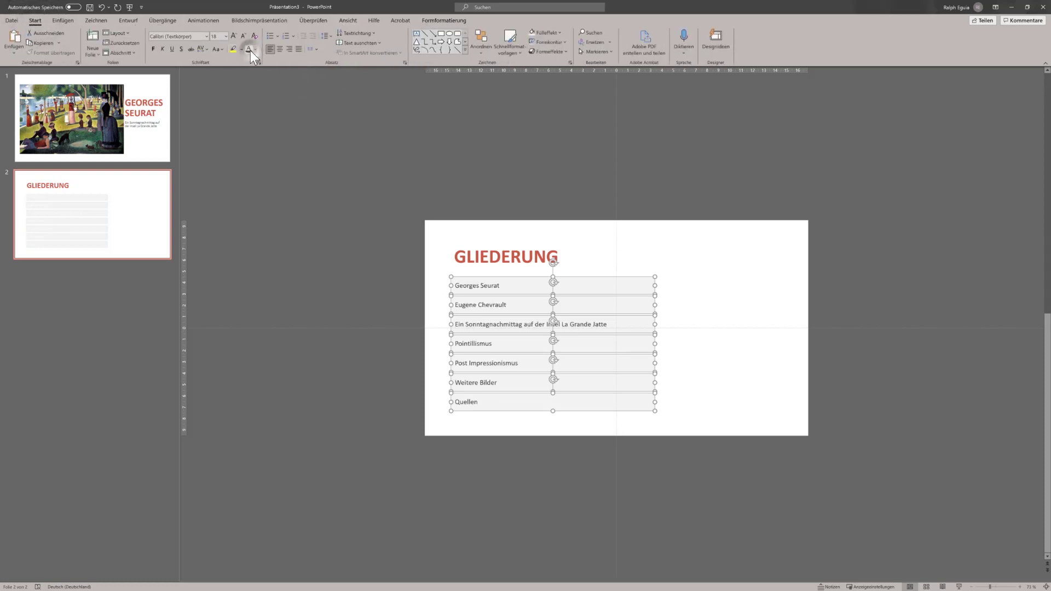
left_click(420, 170)
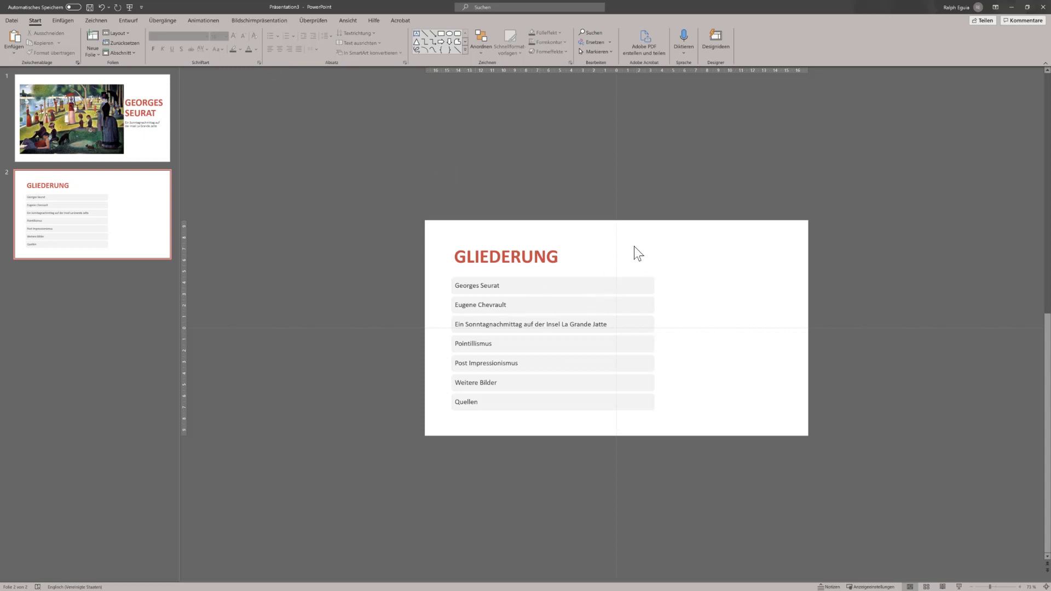
Copy the painting to the Gliederung slide, shrink it right of the gray boxes, then select the boxes.
left_click(64, 122)
left_click(492, 280)
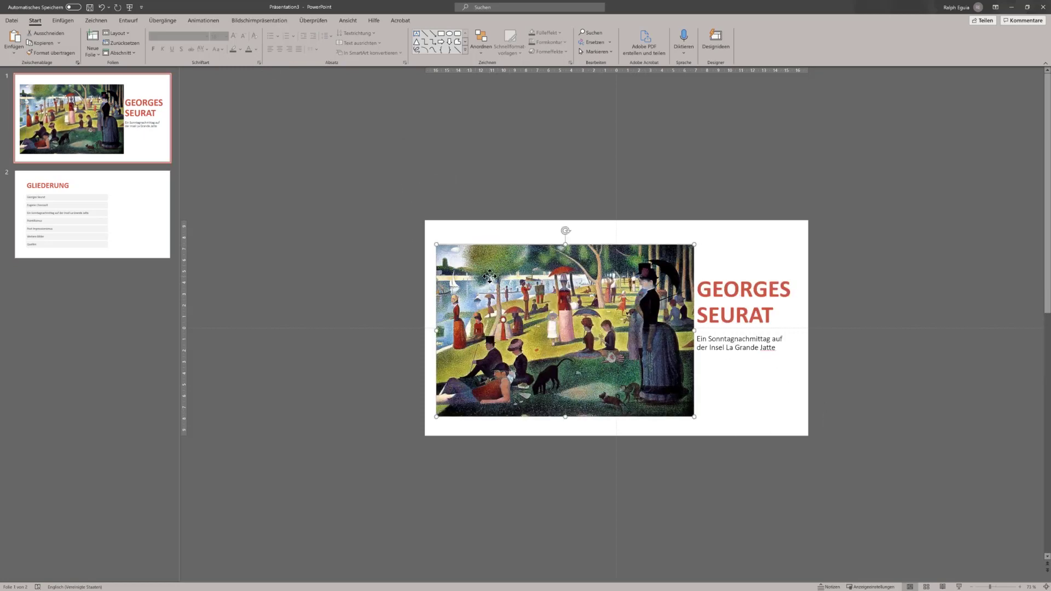
key("ctrl+c")
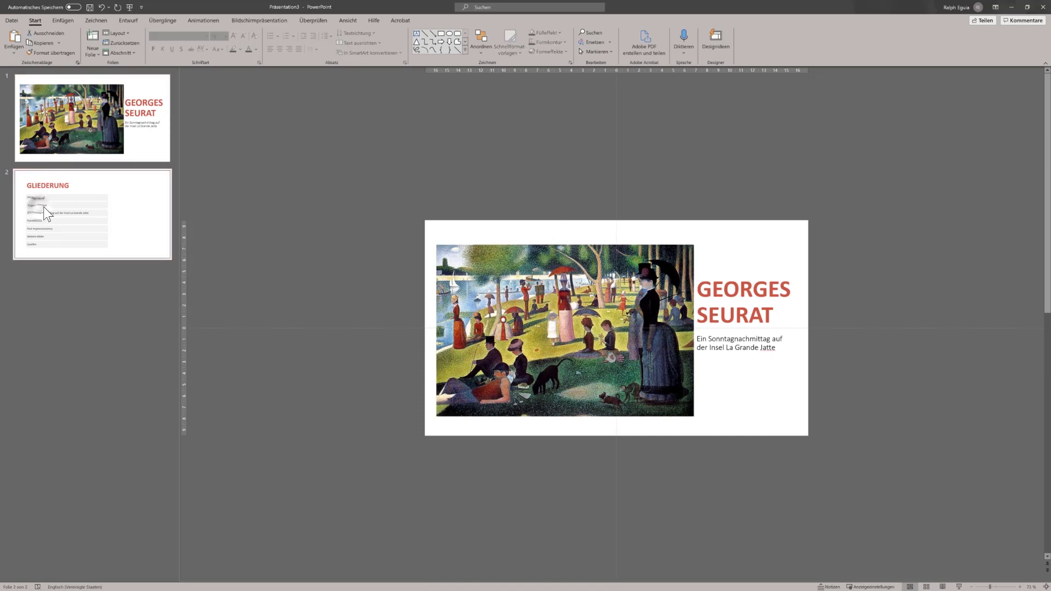
left_click(67, 206)
key("ctrl+v")
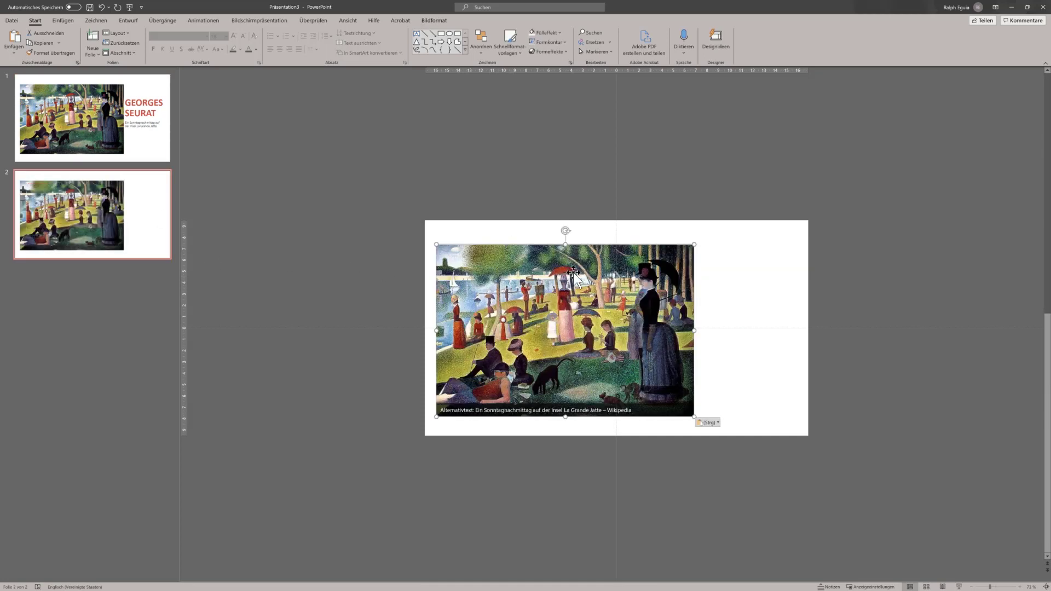
mouse_move(505, 300)
left_mouse_down()
mouse_move(601, 300)
mouse_move(593, 310)
left_mouse_up()
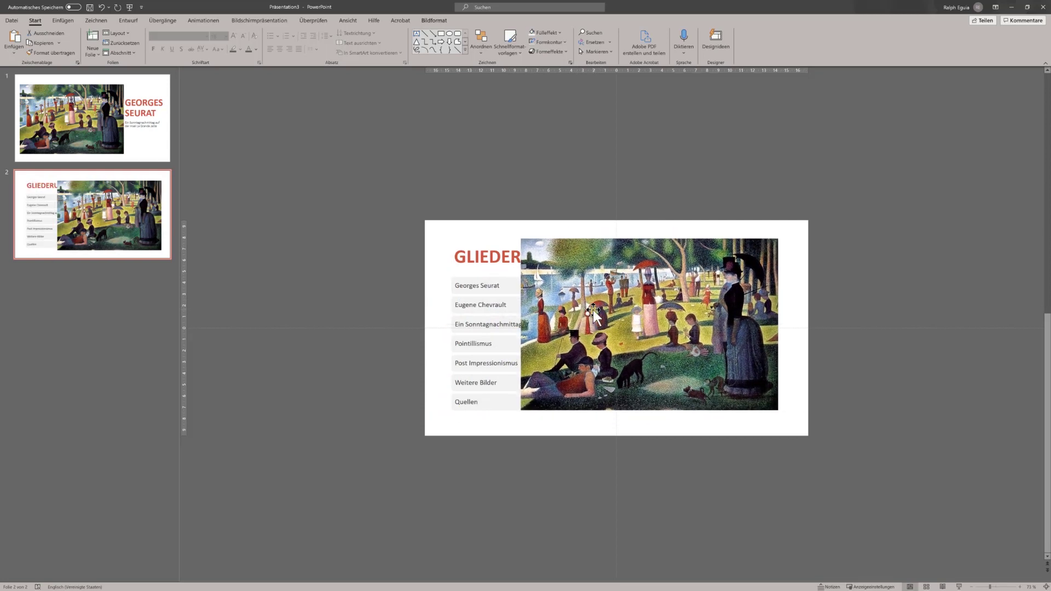
left_click_drag(520, 239, 583, 278)
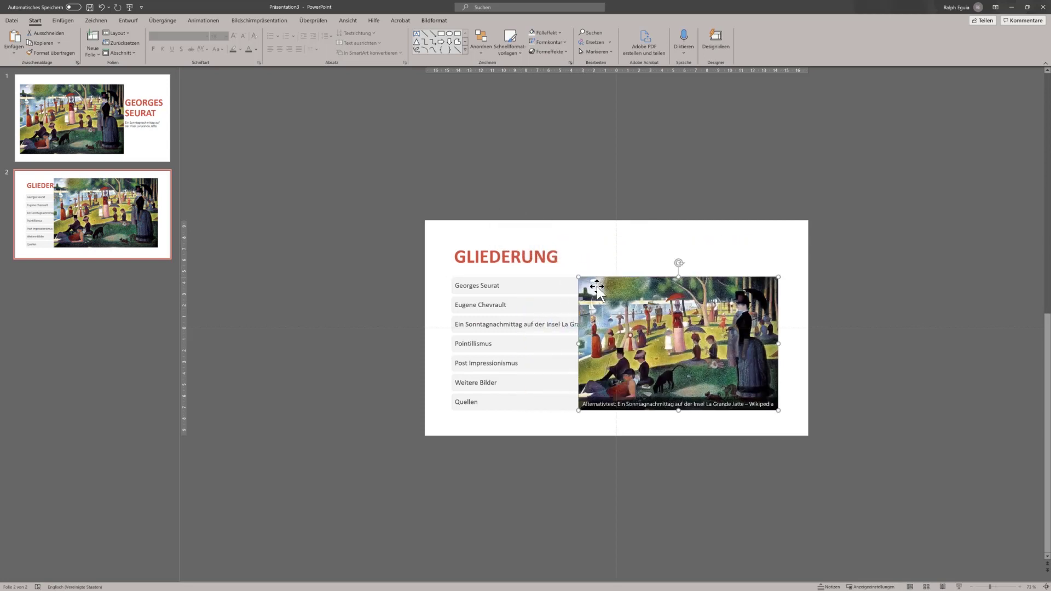
left_click_drag(618, 296, 638, 296)
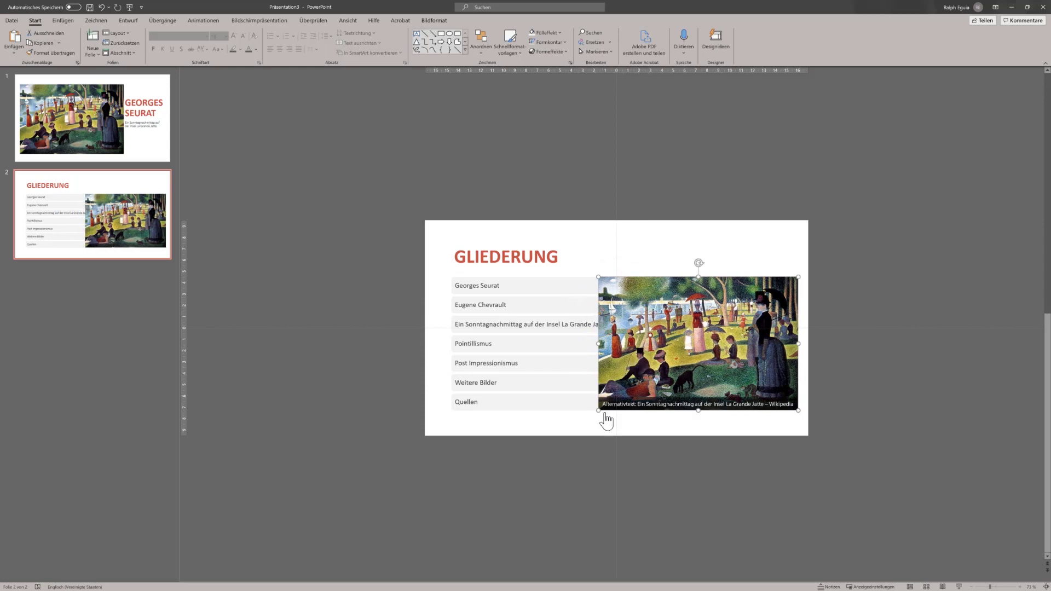
left_click(570, 459)
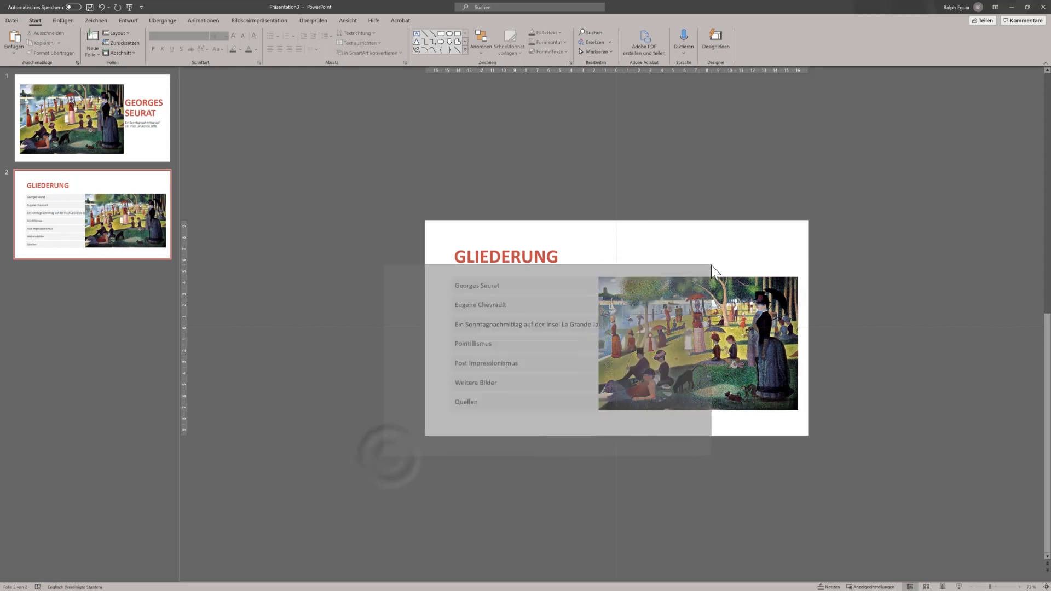
left_click_drag(691, 278, 711, 265)
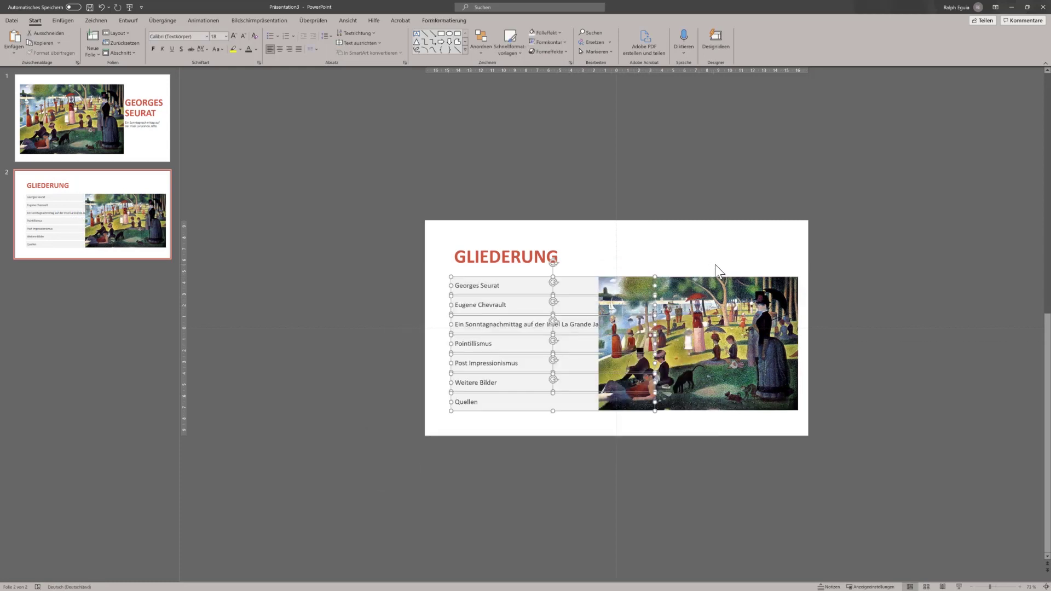
Group the gray outline boxes, shrink the painting, and narrow the boxes to end at it.
right_click(505, 276)
mouse_move(549, 336)
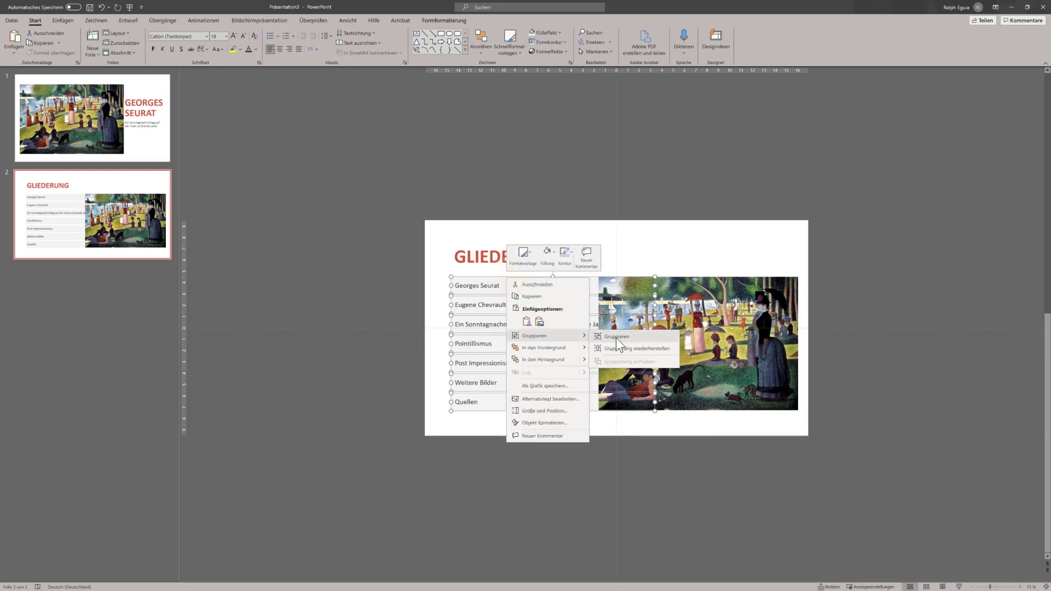
left_click(618, 336)
key("Delete")
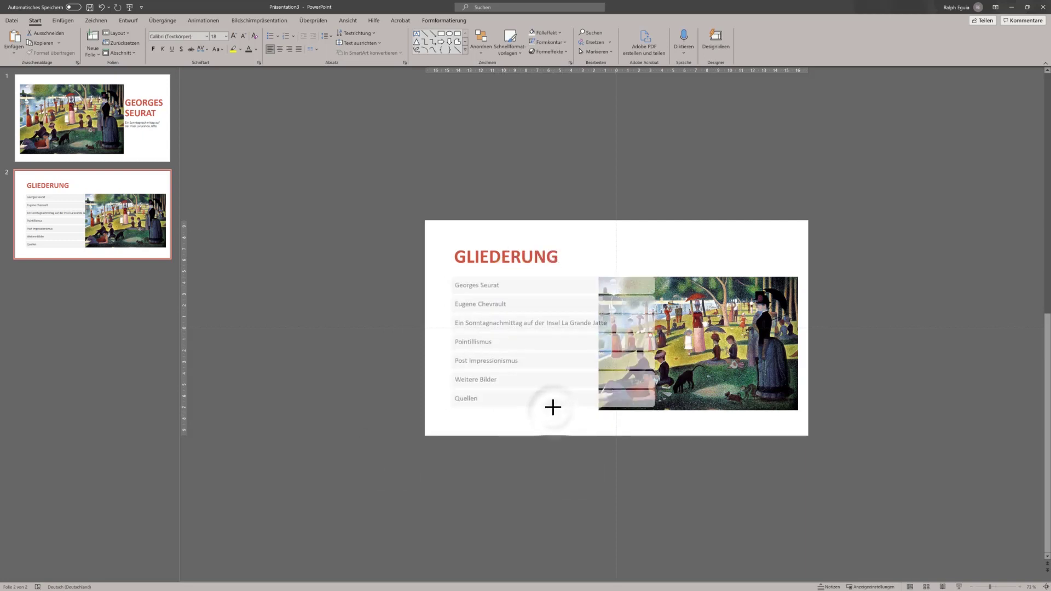
left_click(704, 366)
left_click_drag(596, 413, 619, 403)
left_click(526, 321)
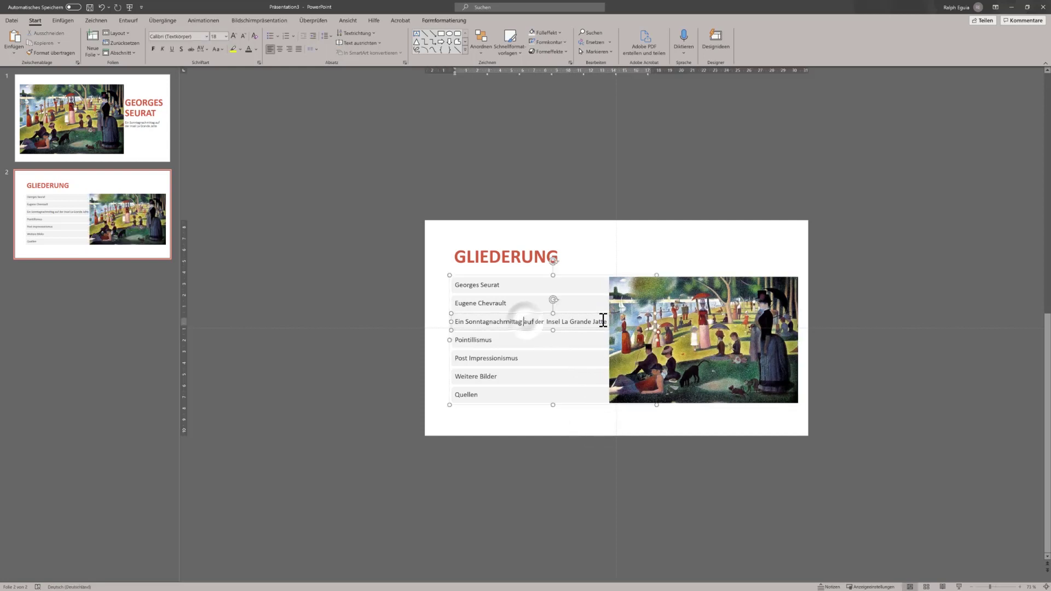
left_click_drag(496, 406, 491, 404)
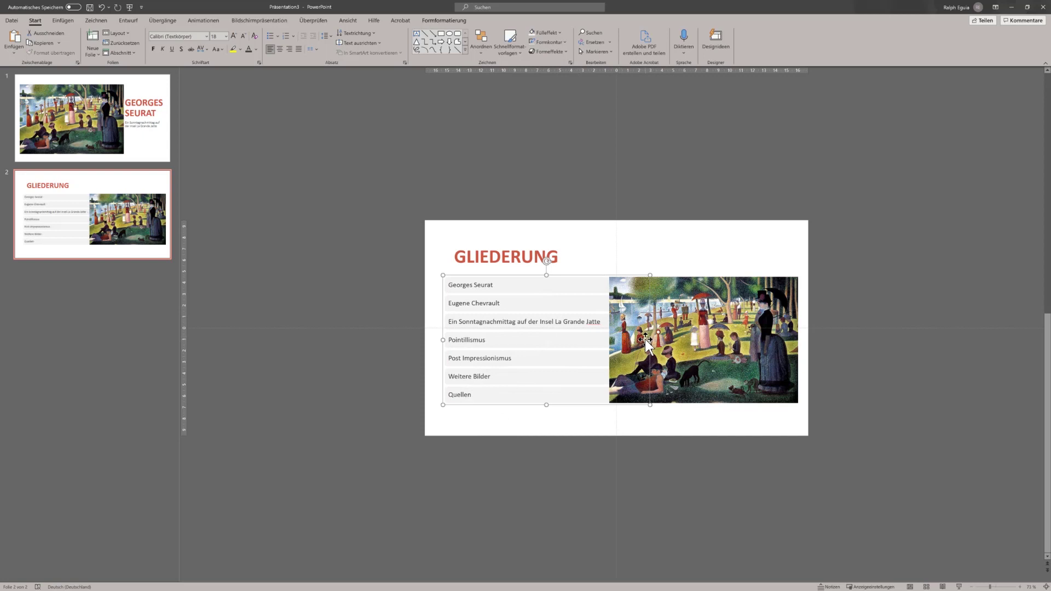
left_click_drag(618, 342, 605, 343)
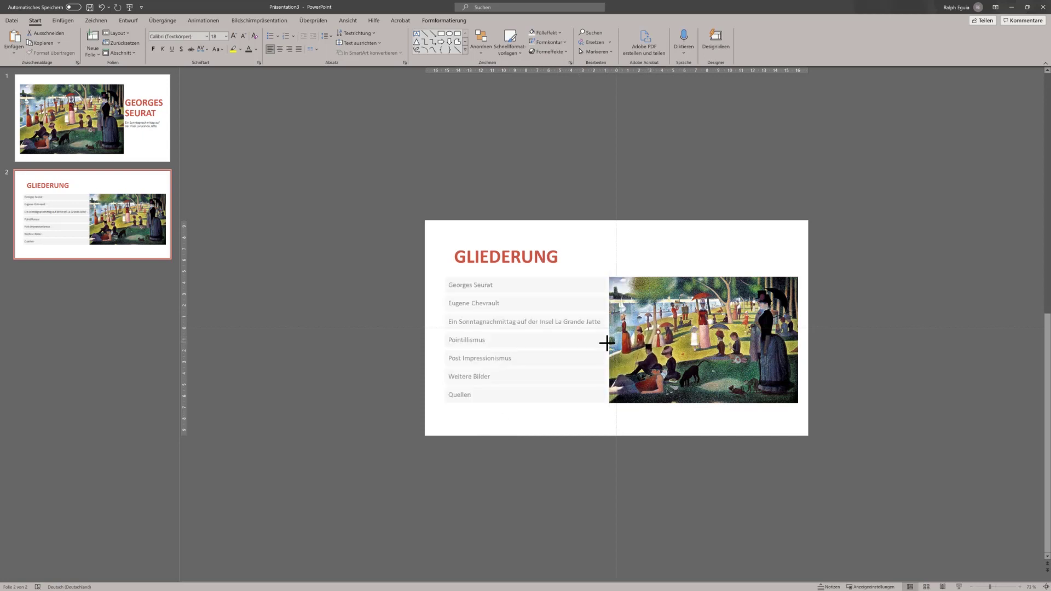
Ungroup the outline list back into separate gray boxes.
left_click(530, 327)
right_click(551, 275)
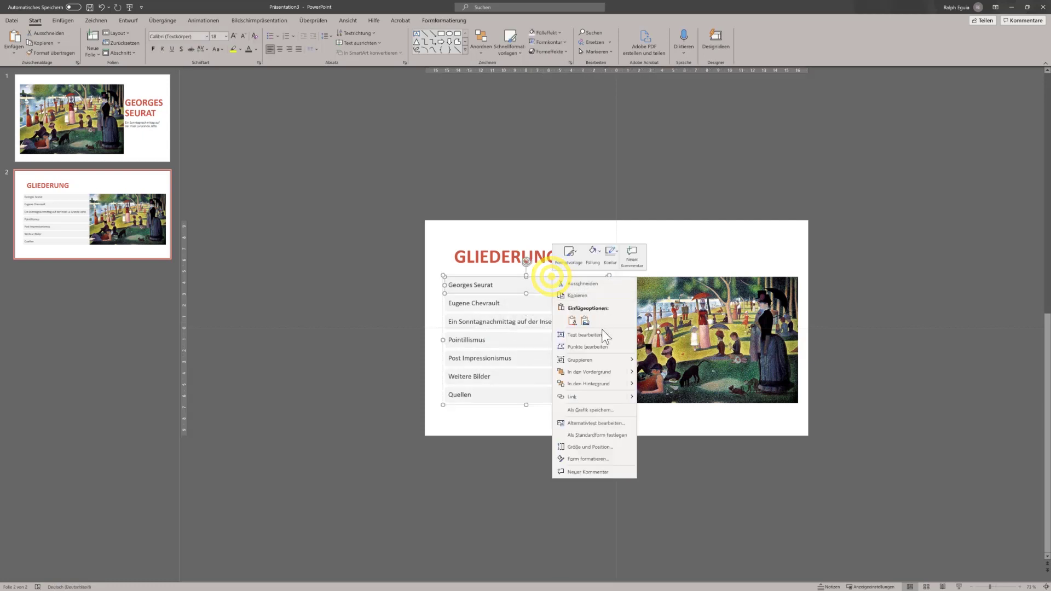
mouse_move(596, 359)
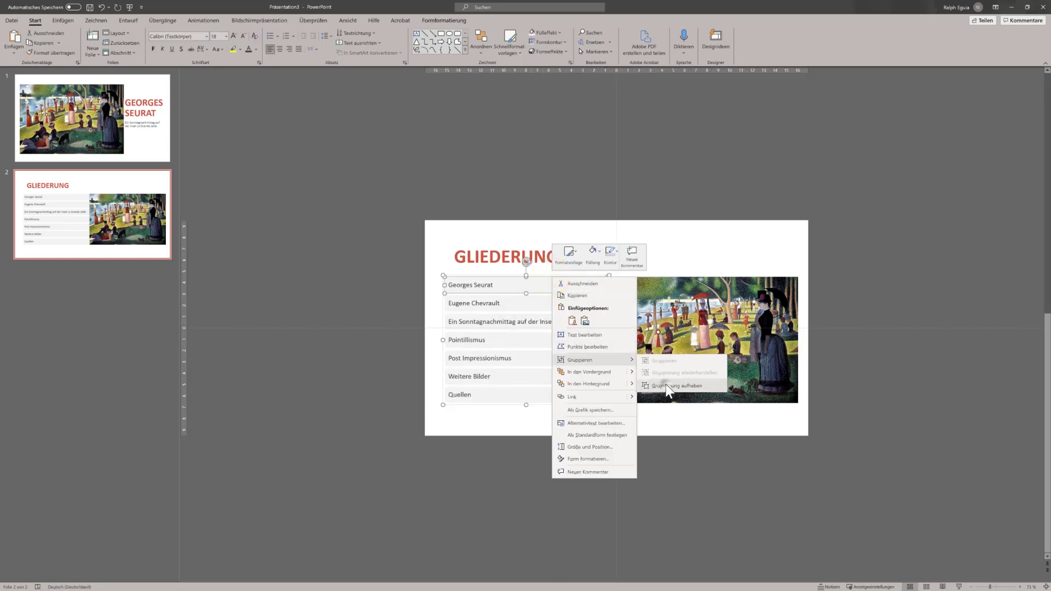
left_click(666, 384)
Preview the slideshow from slide 1 to the outline slide, then return to slide 2.
left_click(132, 136)
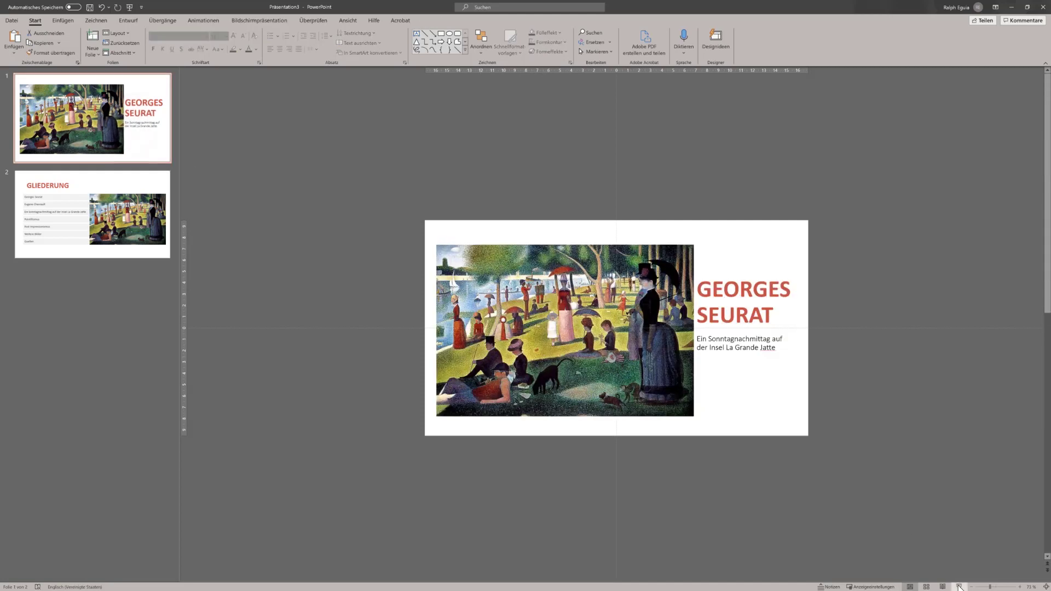
left_click(958, 586)
left_click(975, 577)
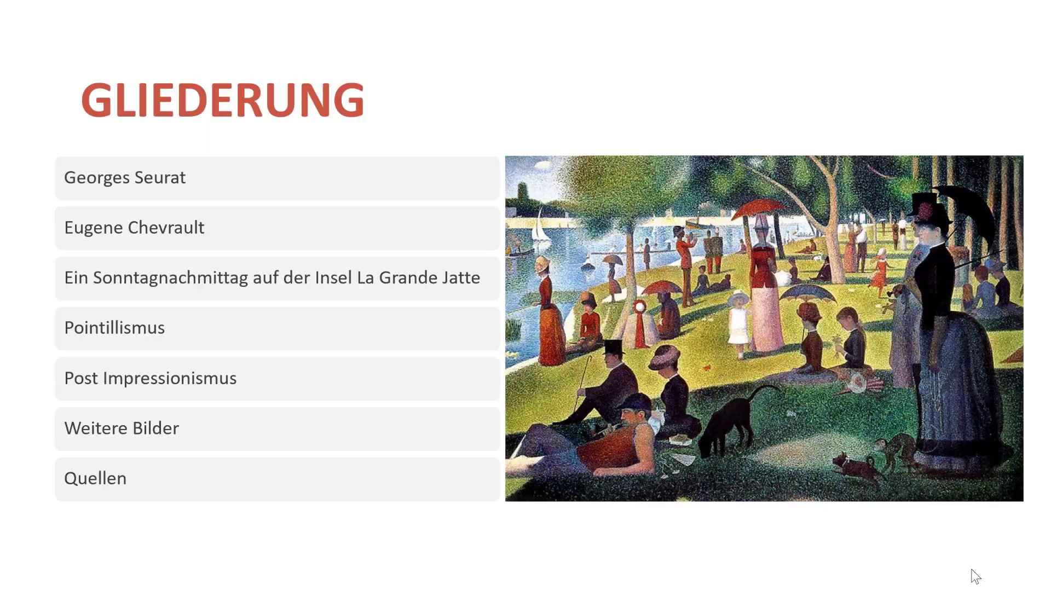
key("Escape")
left_click(114, 186)
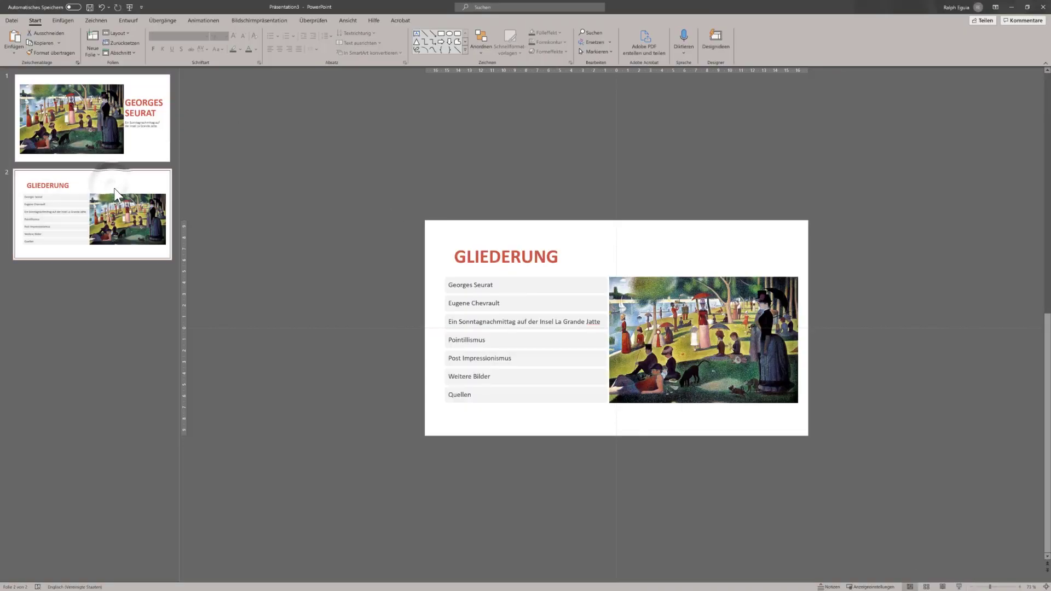
Duplicate the outline slide as slide 3 and fill its Georges Seurat box red.
key("ctrl+d")
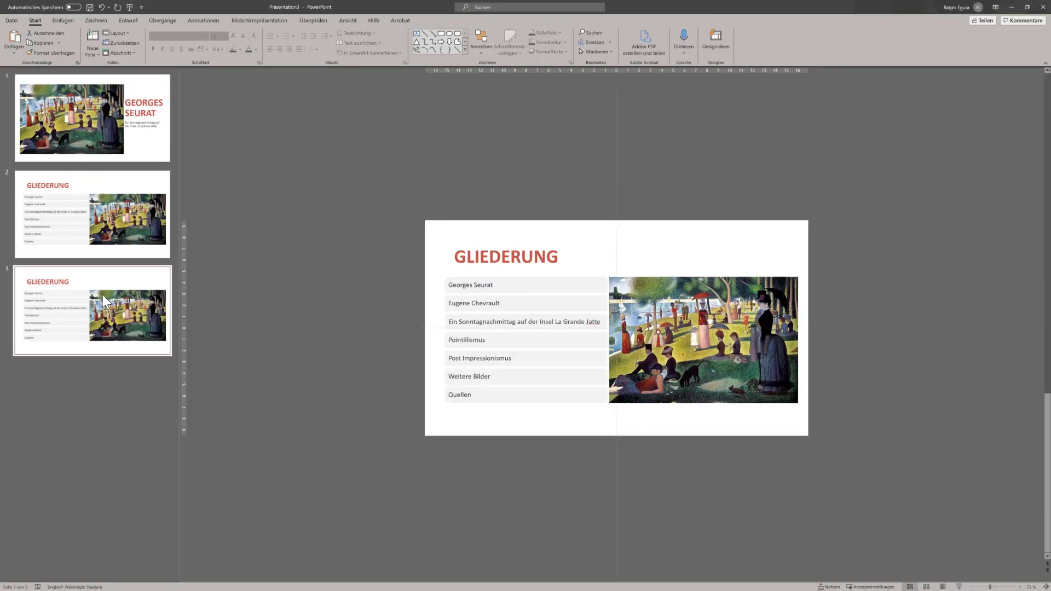
left_click(523, 287)
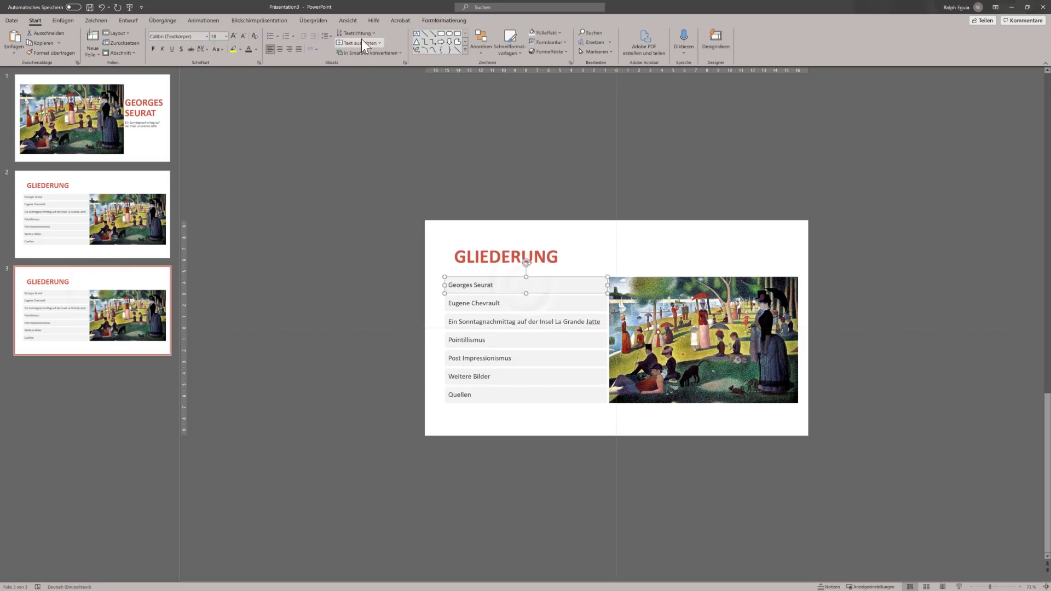
left_click(443, 20)
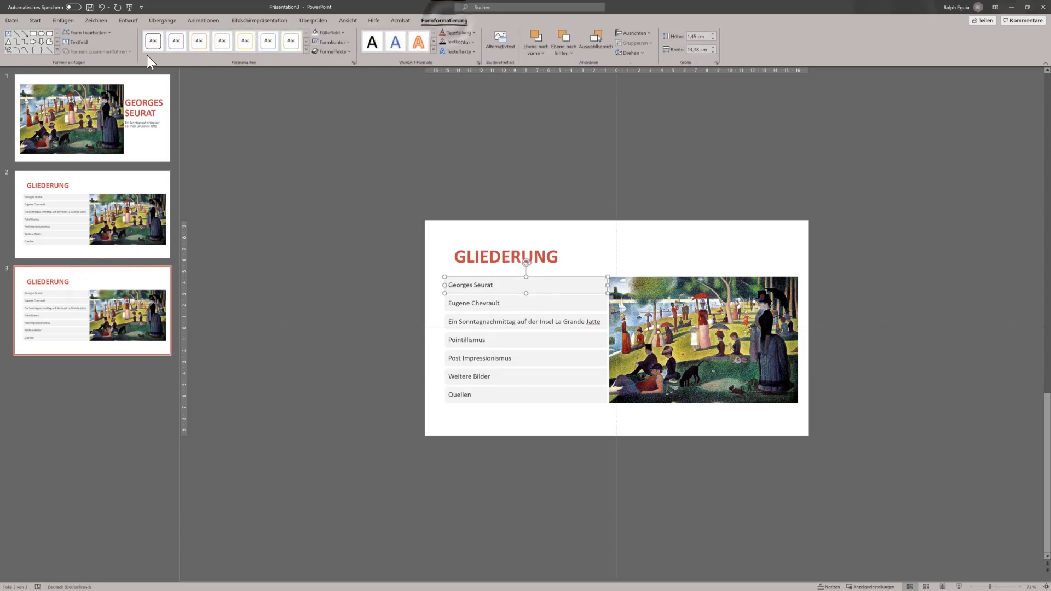
left_click(337, 32)
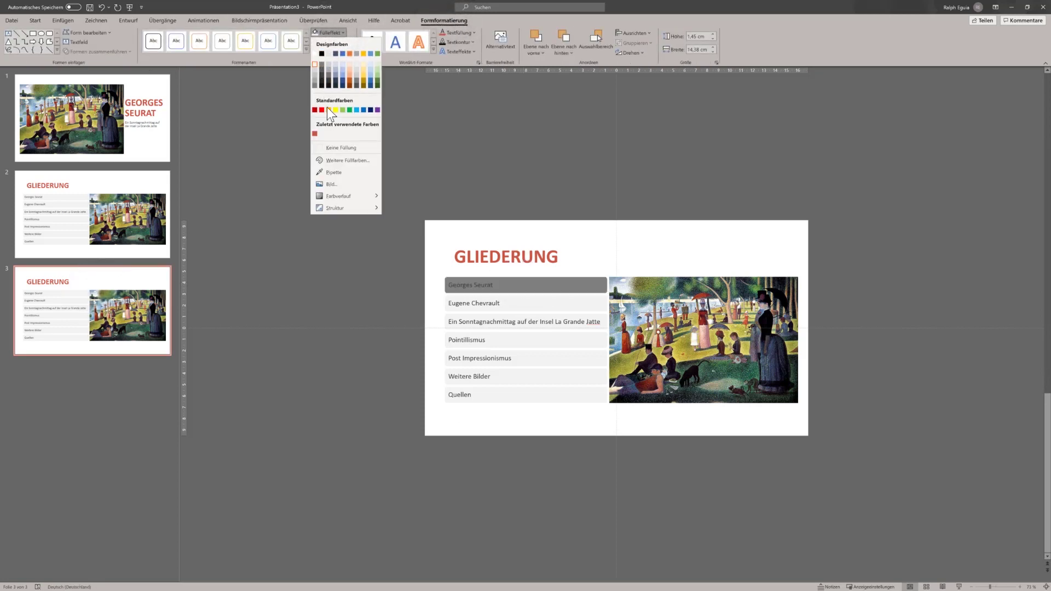
left_click(315, 133)
Make the Georges Seurat text white, then select the six remaining gray boxes.
left_click(35, 20)
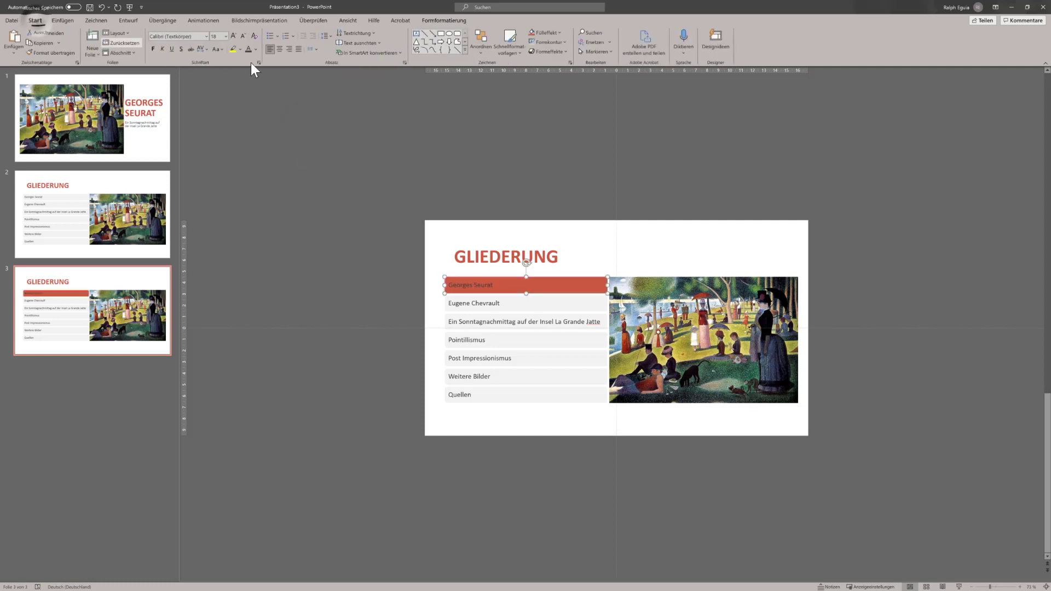
left_click(255, 49)
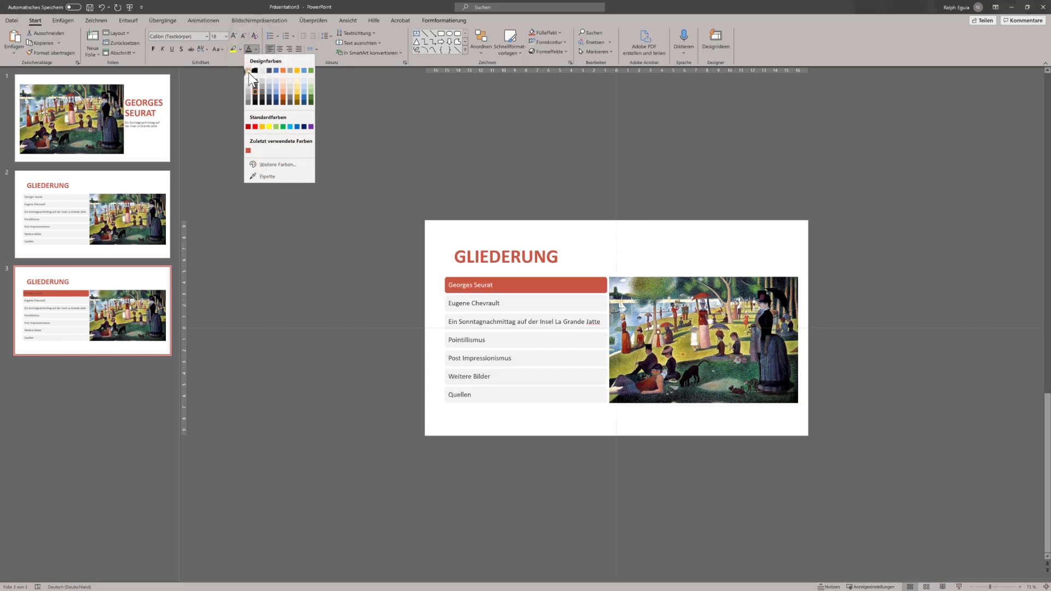
left_click(249, 73)
left_click(332, 400)
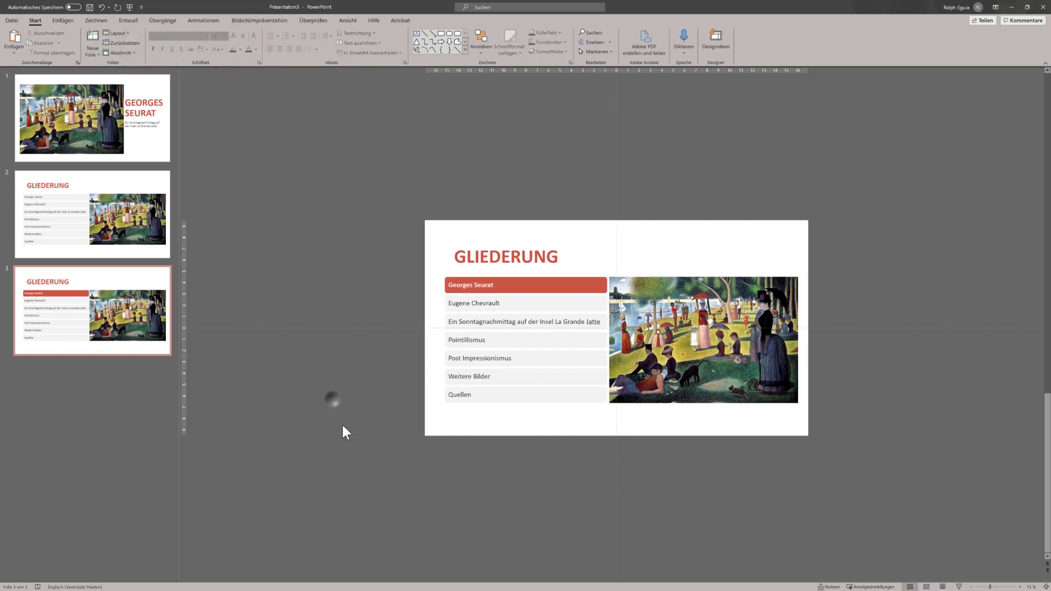
left_click_drag(345, 431, 636, 291)
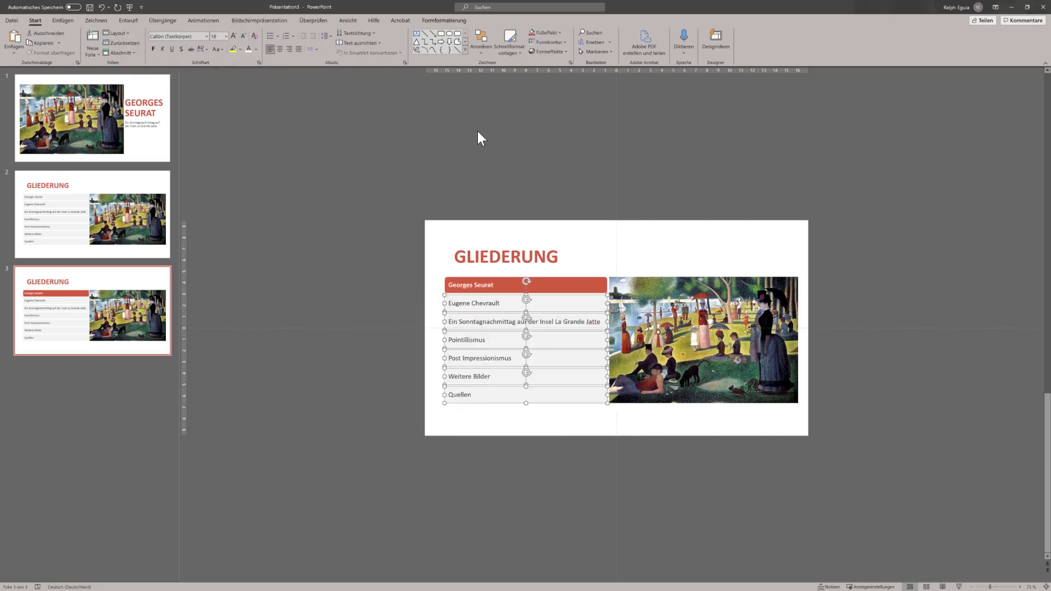
Give the six other outline boxes a white fill and light-gray text.
left_click(429, 21)
left_click(331, 33)
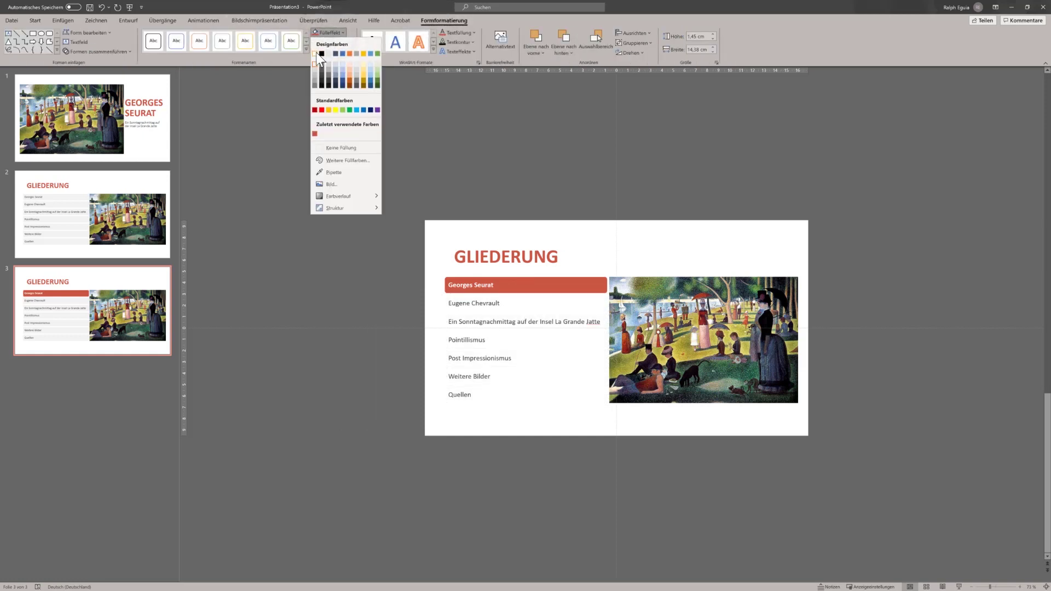
left_click(320, 53)
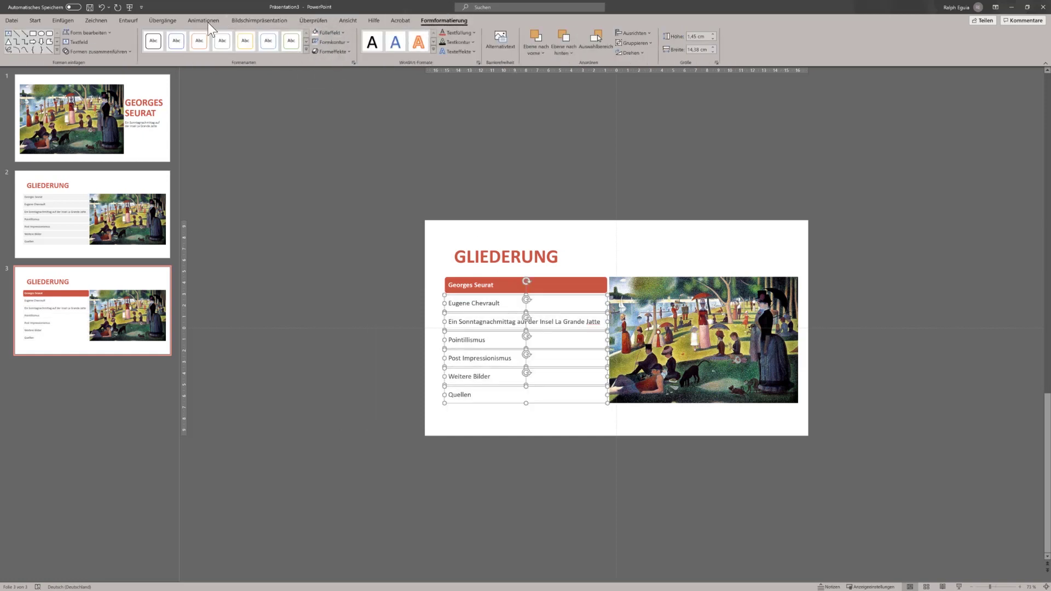
left_click(36, 22)
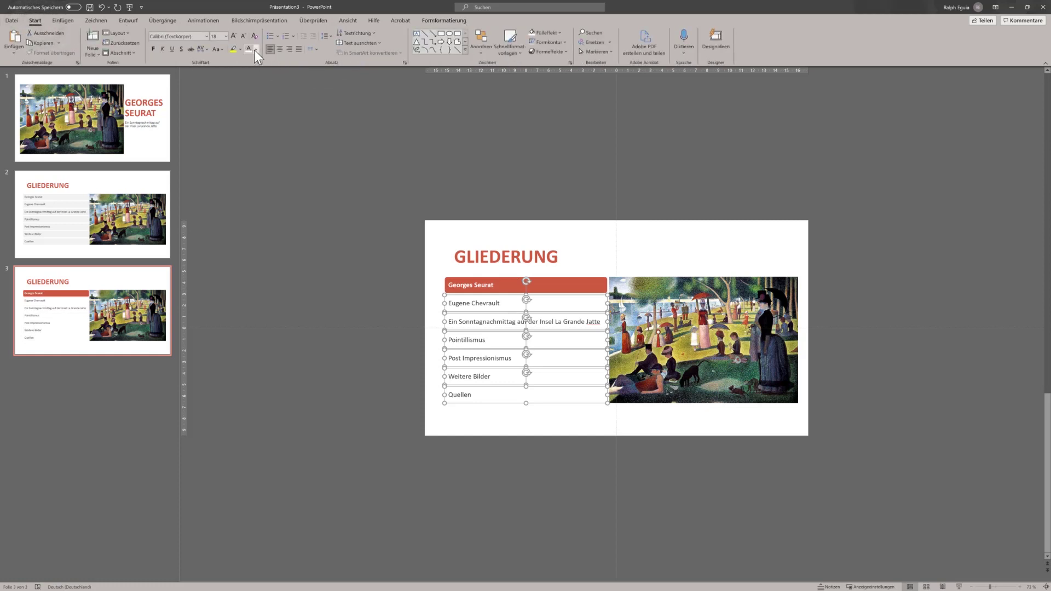
left_click(255, 50)
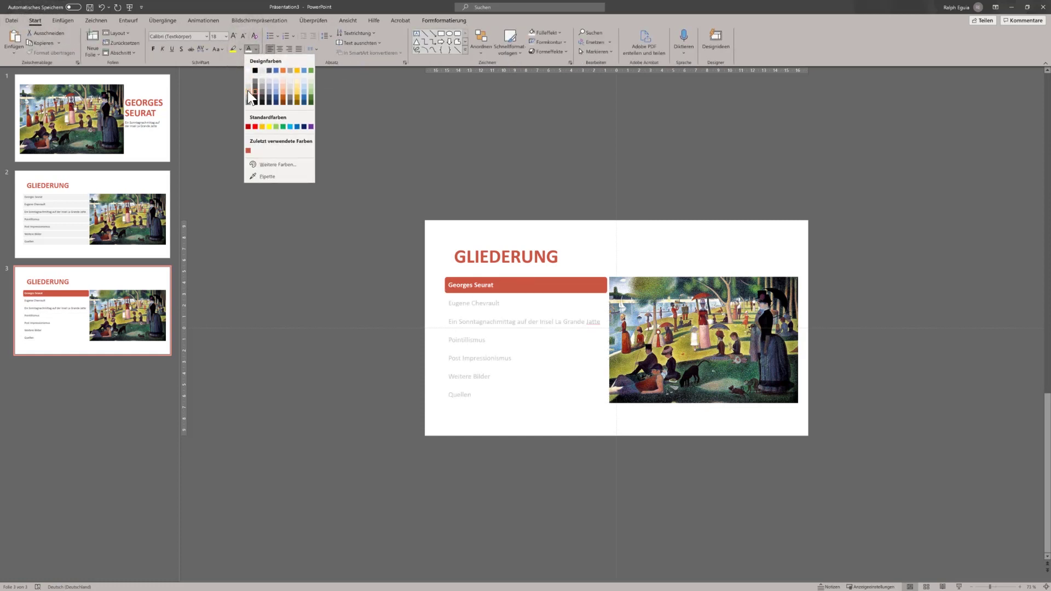
left_click(247, 90)
Play the slideshow from the title slide through the Georges Seurat highlight slide, then exit.
left_click(123, 221)
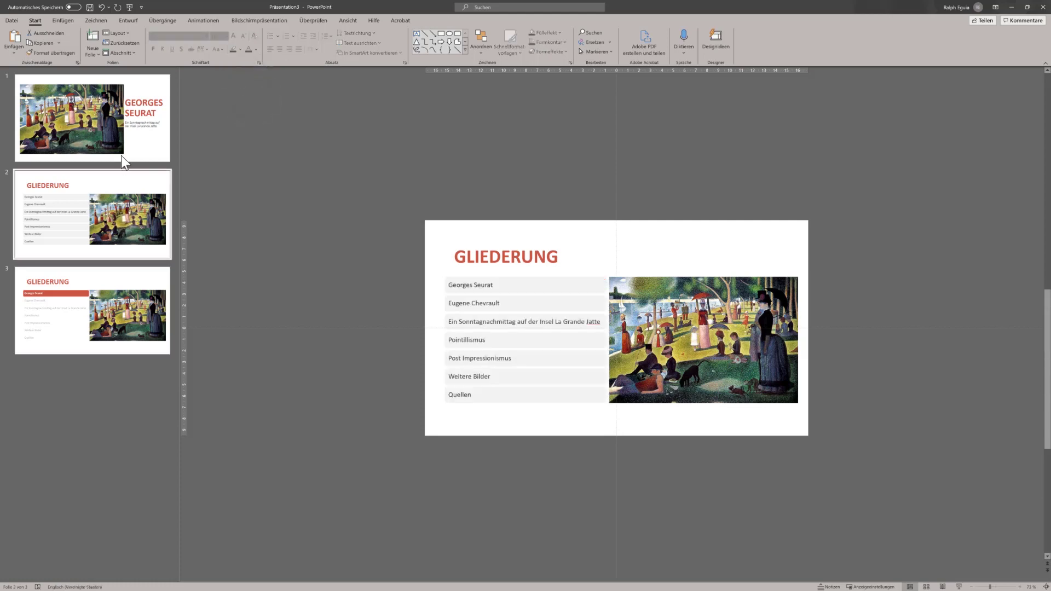
left_click(120, 156)
left_click(959, 587)
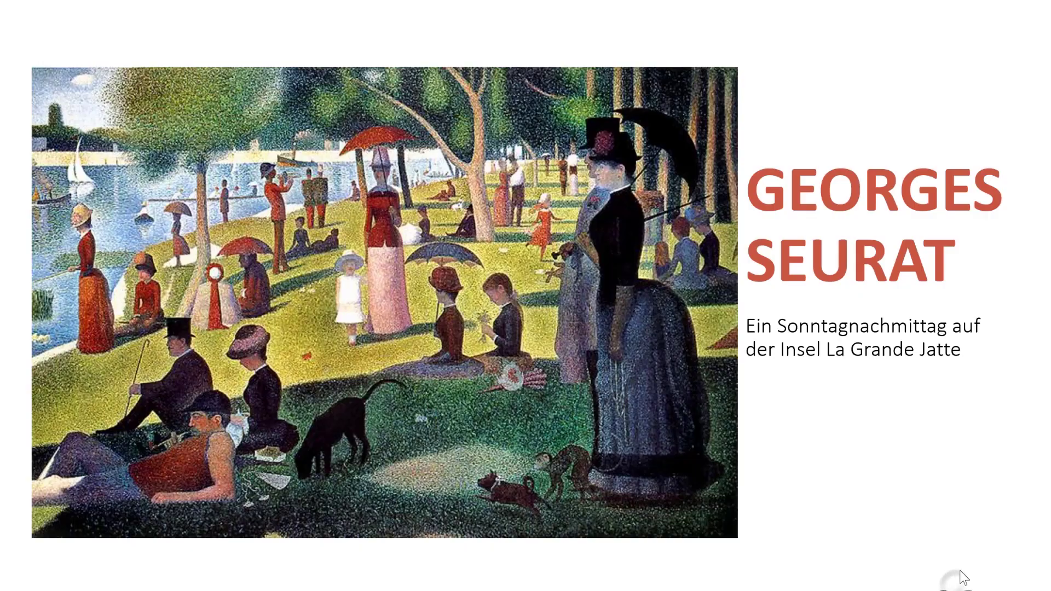
left_click(964, 578)
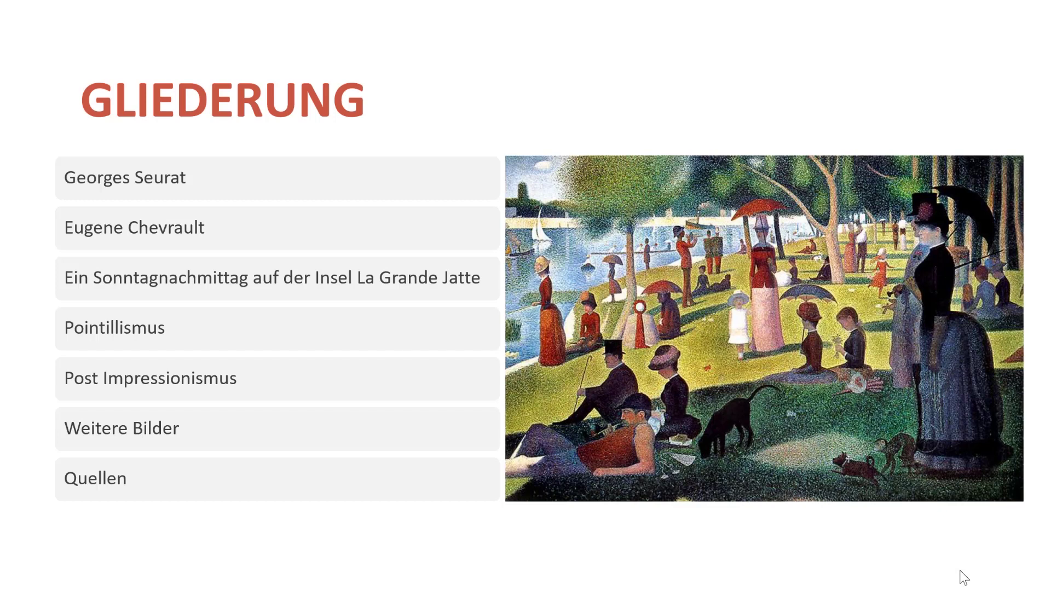
left_click(964, 577)
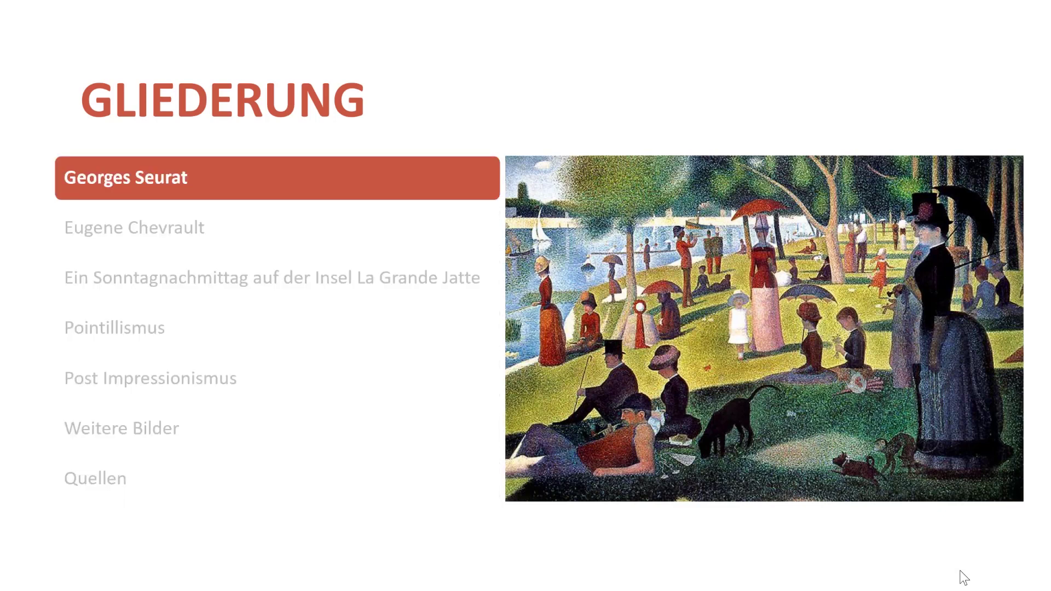
key("Escape")
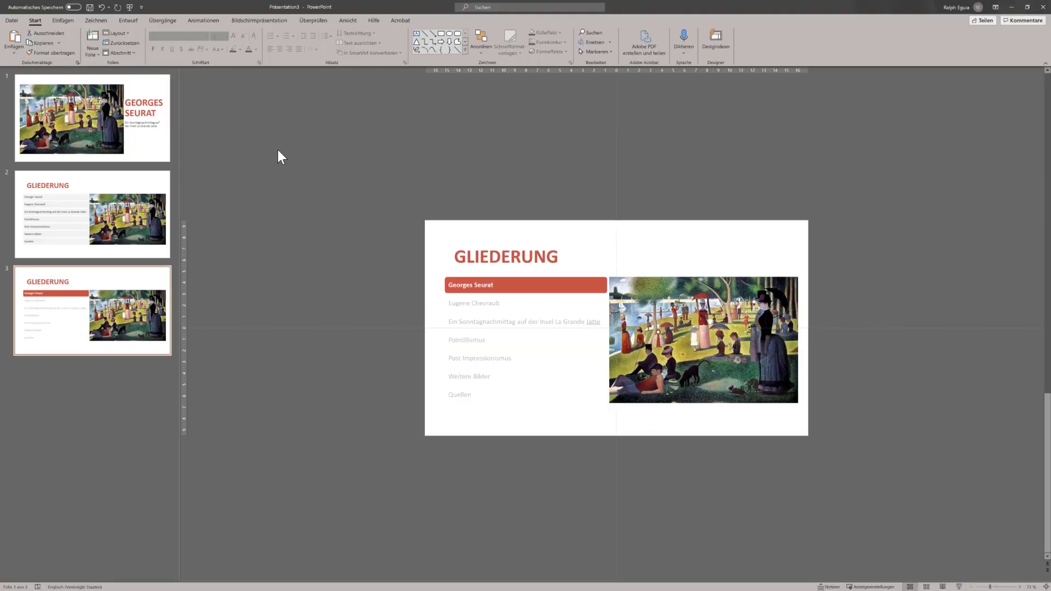
Apply the Morph (Morphen) transition to the outline slide 2.
left_click(103, 182)
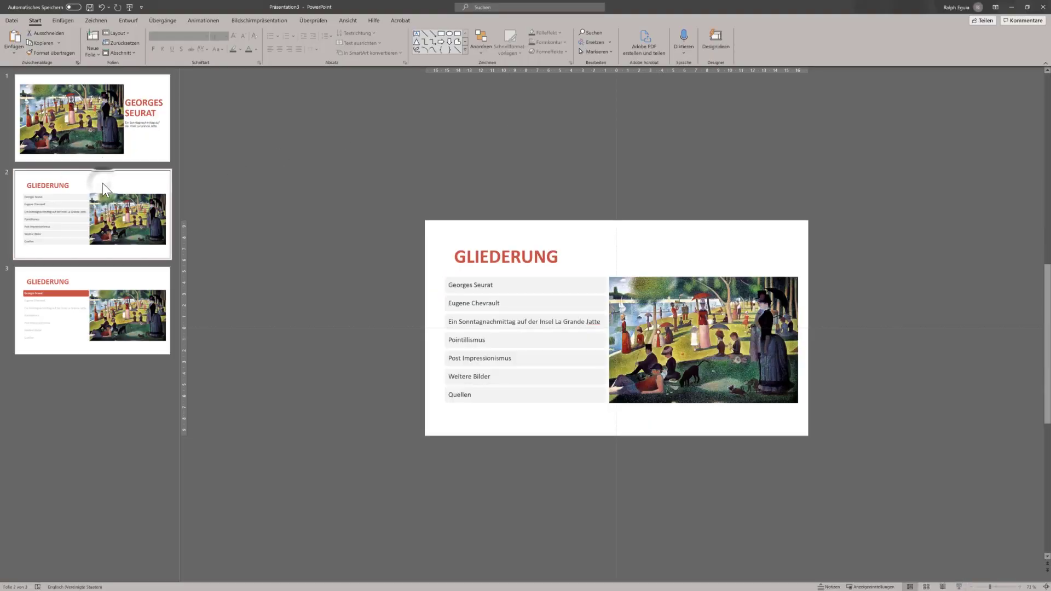
left_click(160, 20)
left_click(81, 45)
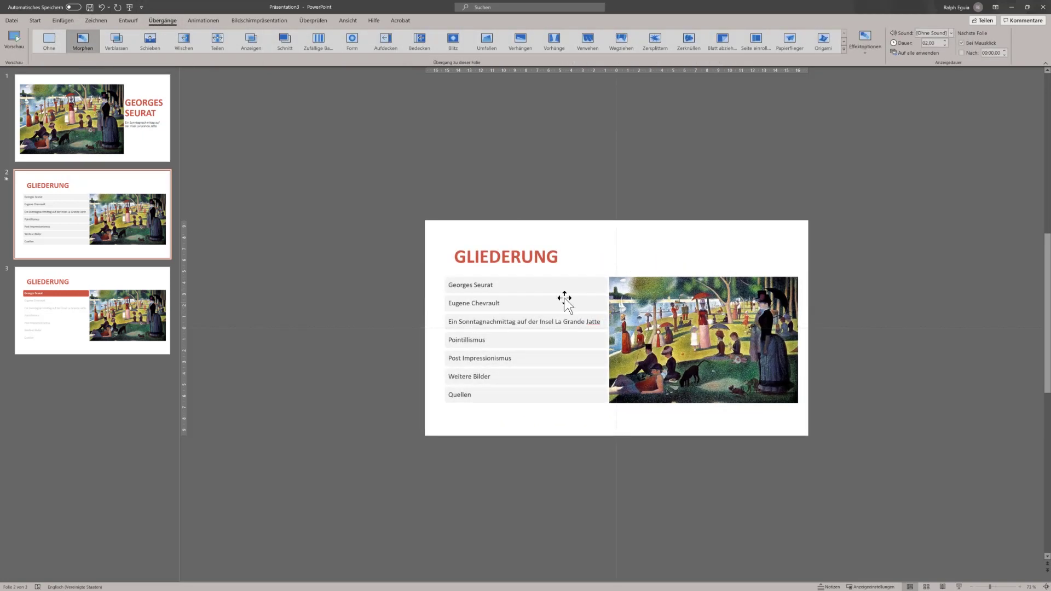
Preview the slideshow from slide 1 through the morph to the red highlight slide.
left_click(141, 152)
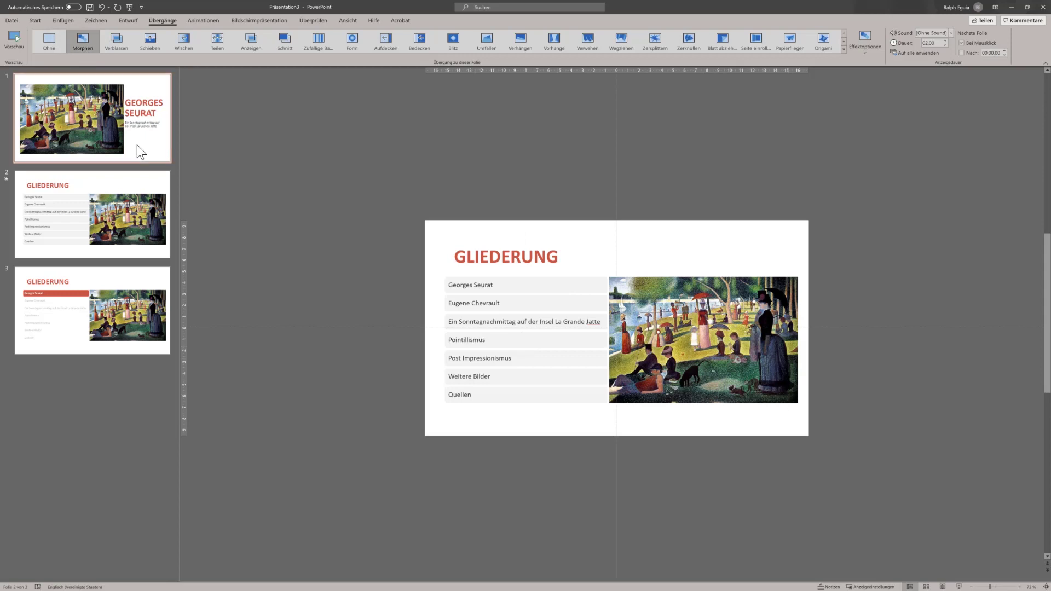
left_click(959, 587)
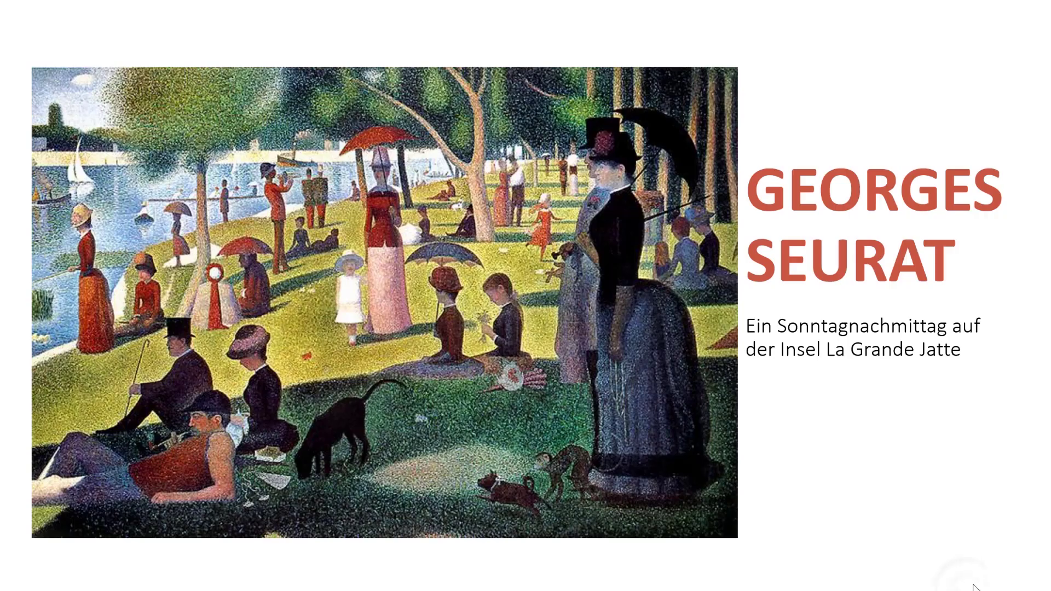
left_click(974, 587)
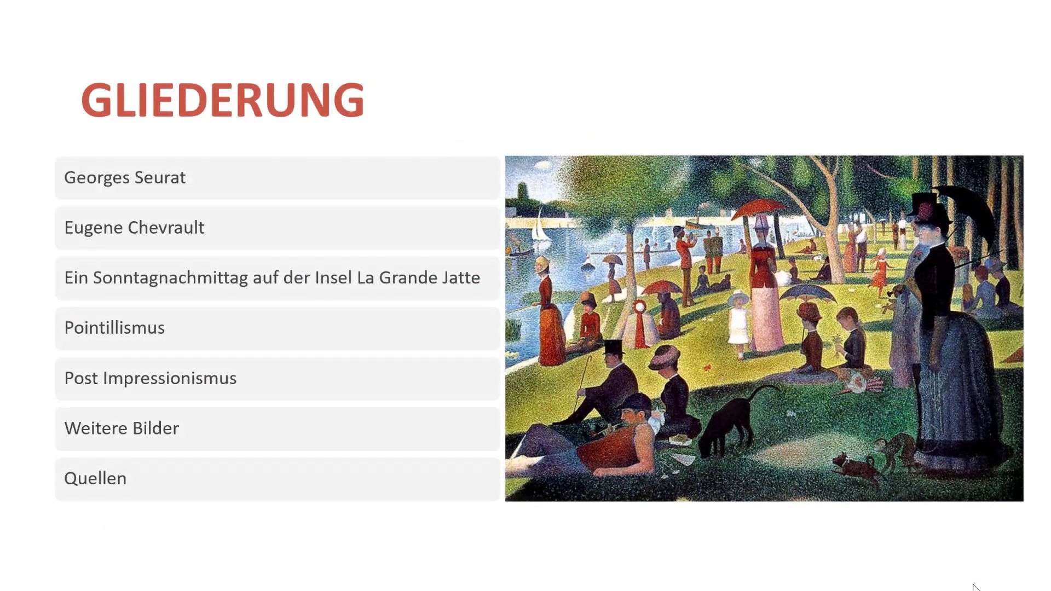
left_click(975, 586)
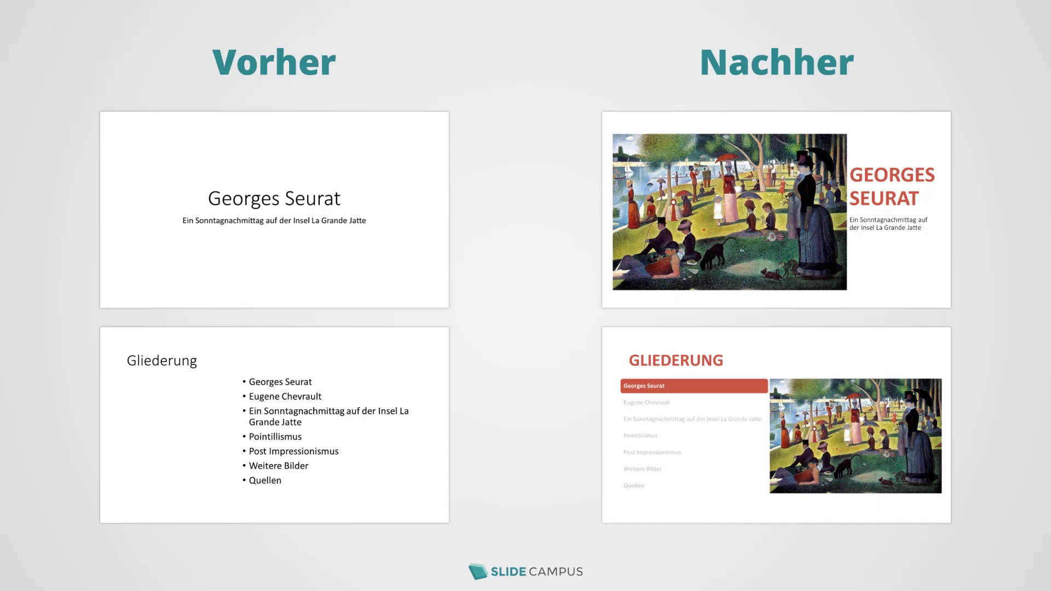